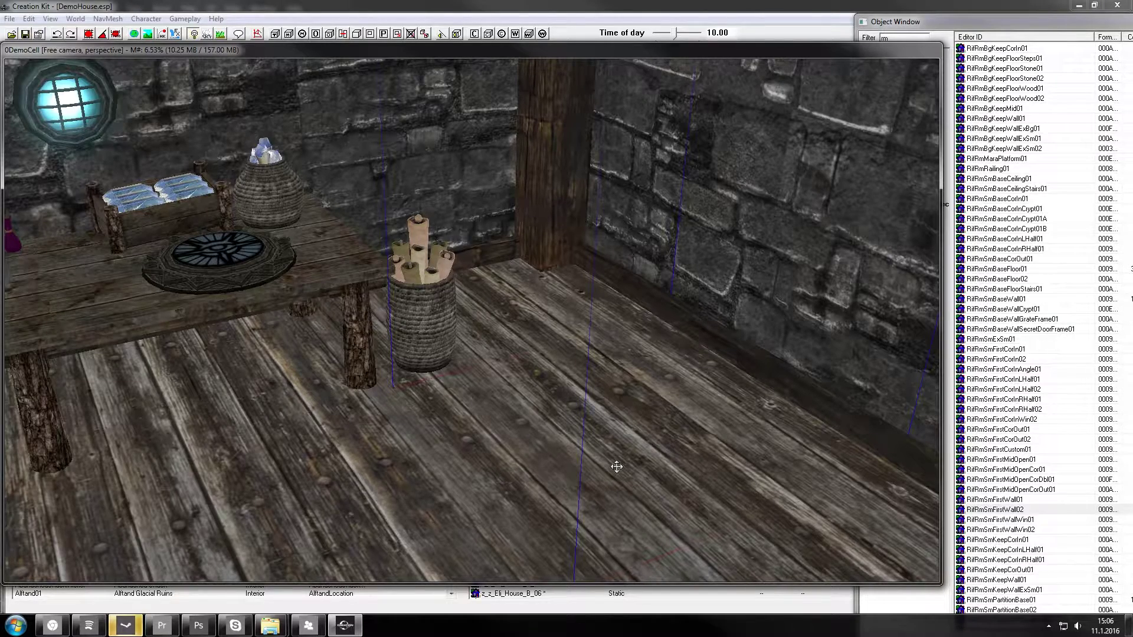
# Filter the object list for "basket" and show the matching miscellaneous items.
pyautogui.keyDown('shift'); pyautogui.moveTo(514, 345); pyautogui.dragTo(580, 357, button='middle'); pyautogui.keyUp('shift')
pyautogui.click(570, 362)
pyautogui.scroll(3, 575, 368)
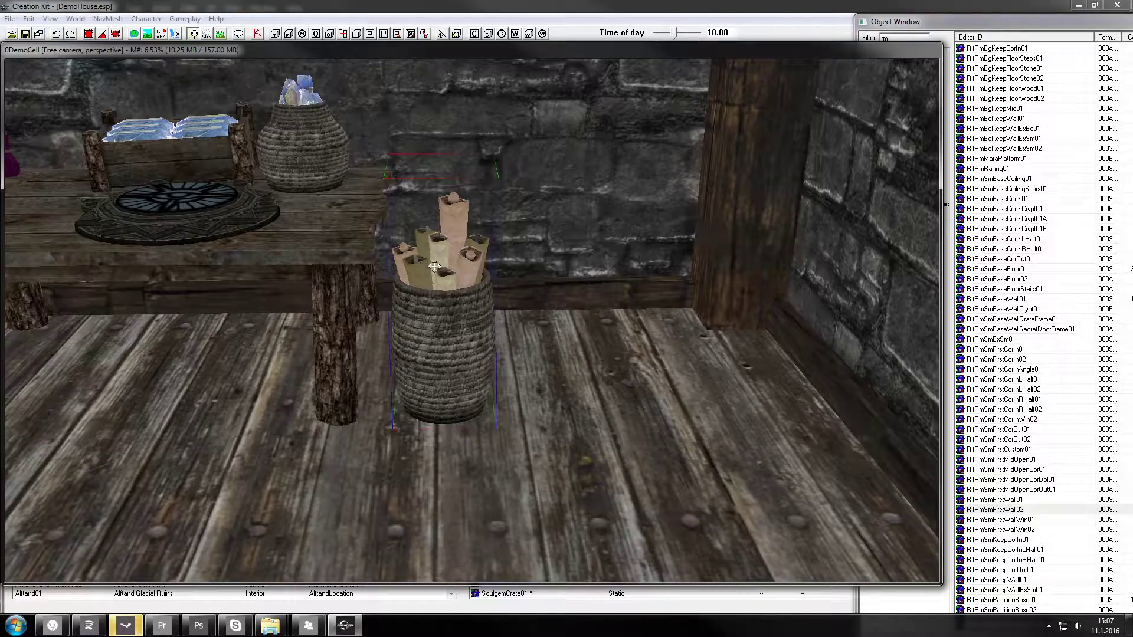
pyautogui.keyDown('shift'); pyautogui.moveTo(421, 266); pyautogui.dragTo(527, 324, button='middle'); pyautogui.keyUp('shift')
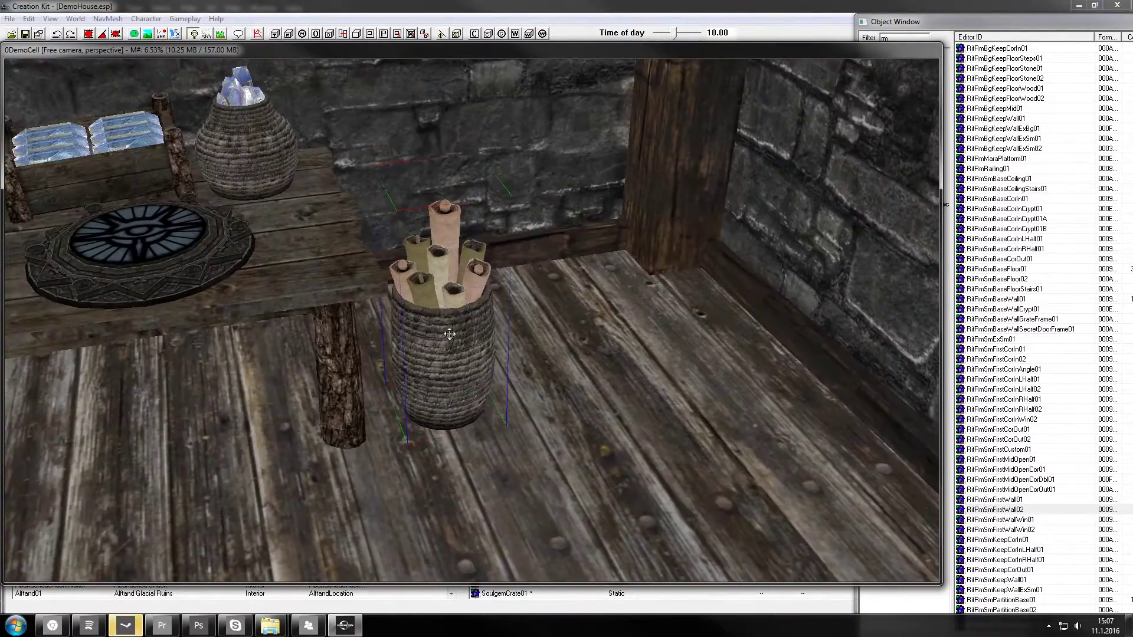
pyautogui.keyDown('shift'); pyautogui.moveTo(444, 384); pyautogui.dragTo(437, 343, button='middle'); pyautogui.keyUp('shift')
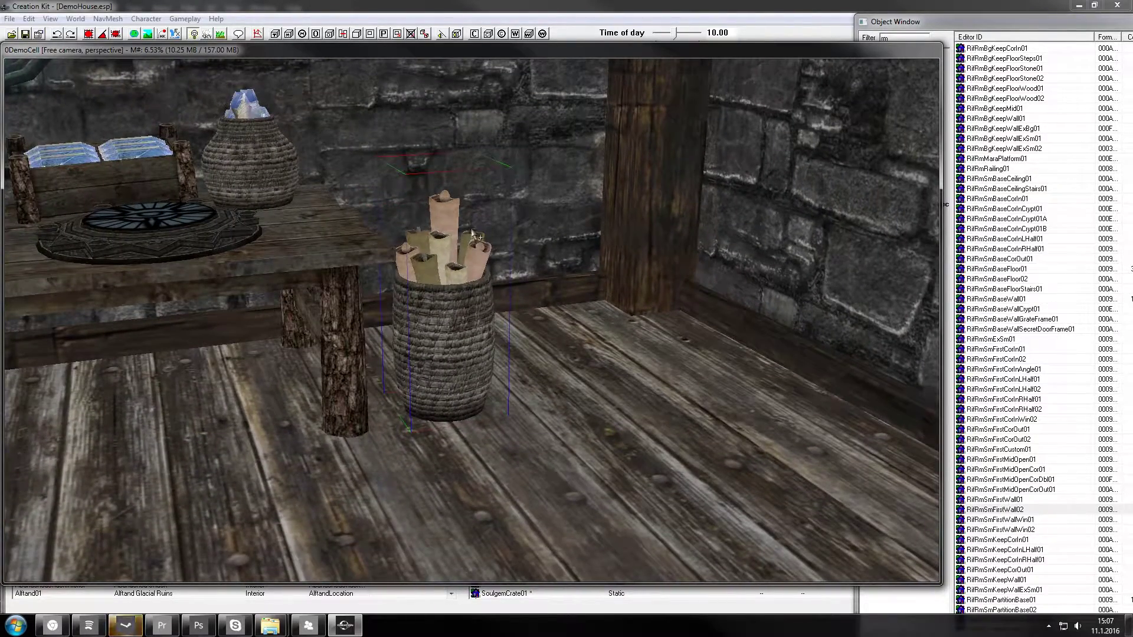
pyautogui.click(926, 24)
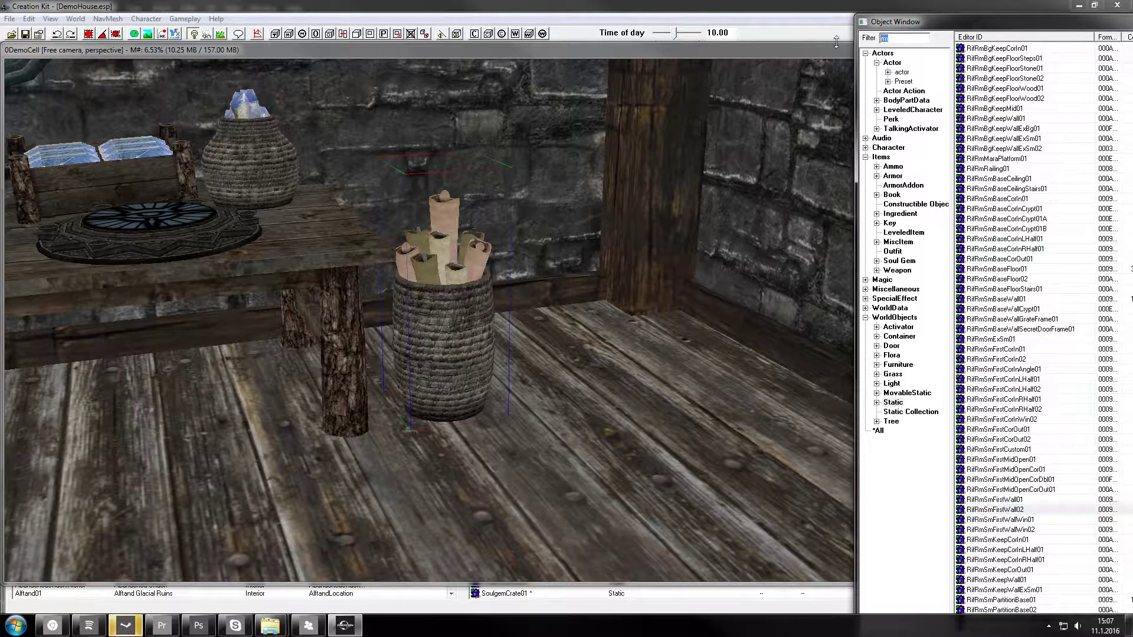
pyautogui.write('bas')
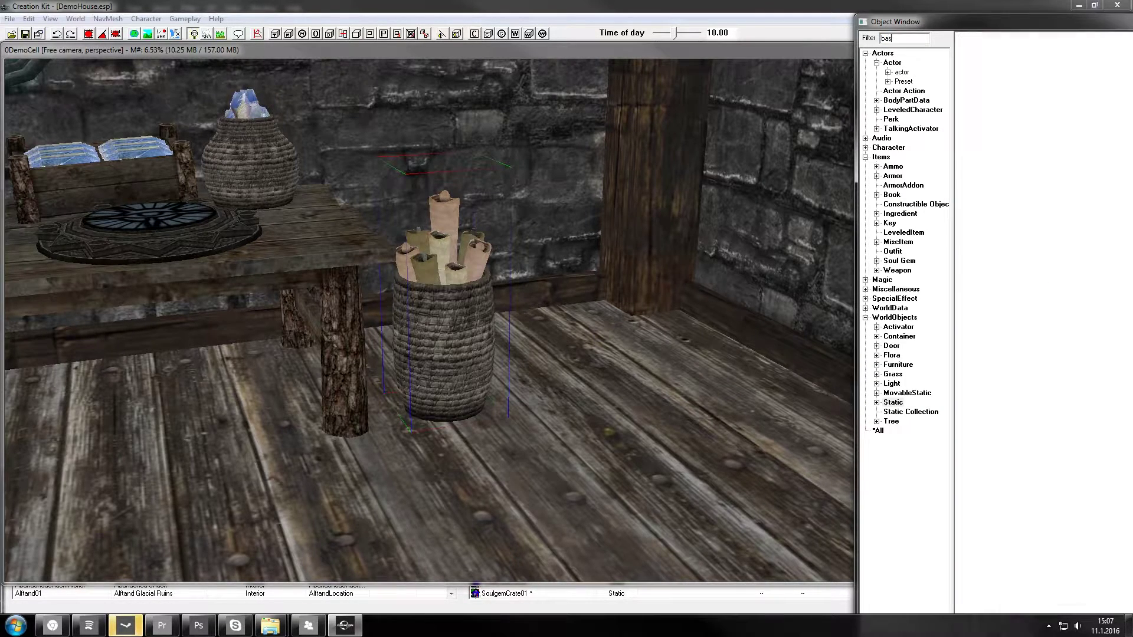
pyautogui.write('ket')
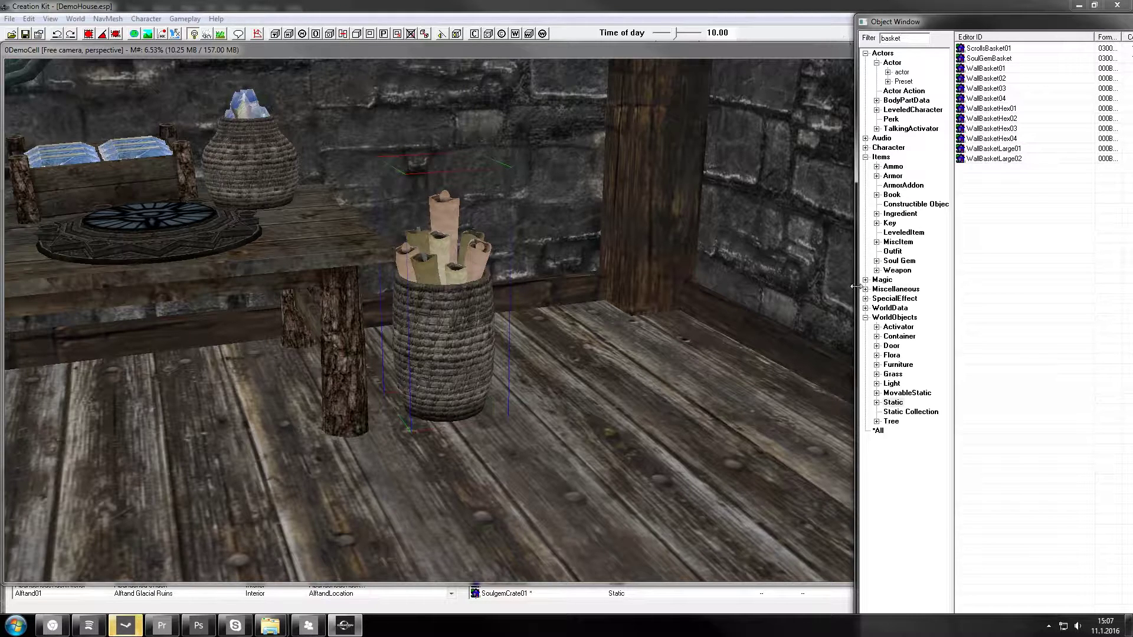
pyautogui.click(901, 242)
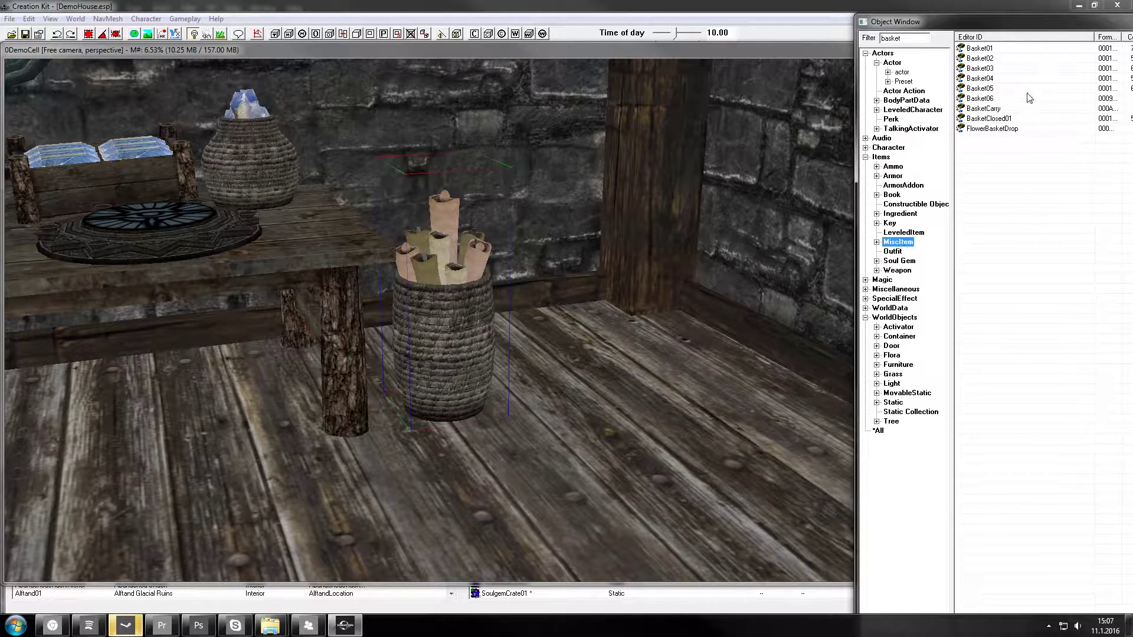
# Compare the miscellaneous basket items from Basket01 to Basket06 to find a small basket.
pyautogui.rightClick(999, 69)
pyautogui.click(1037, 129)
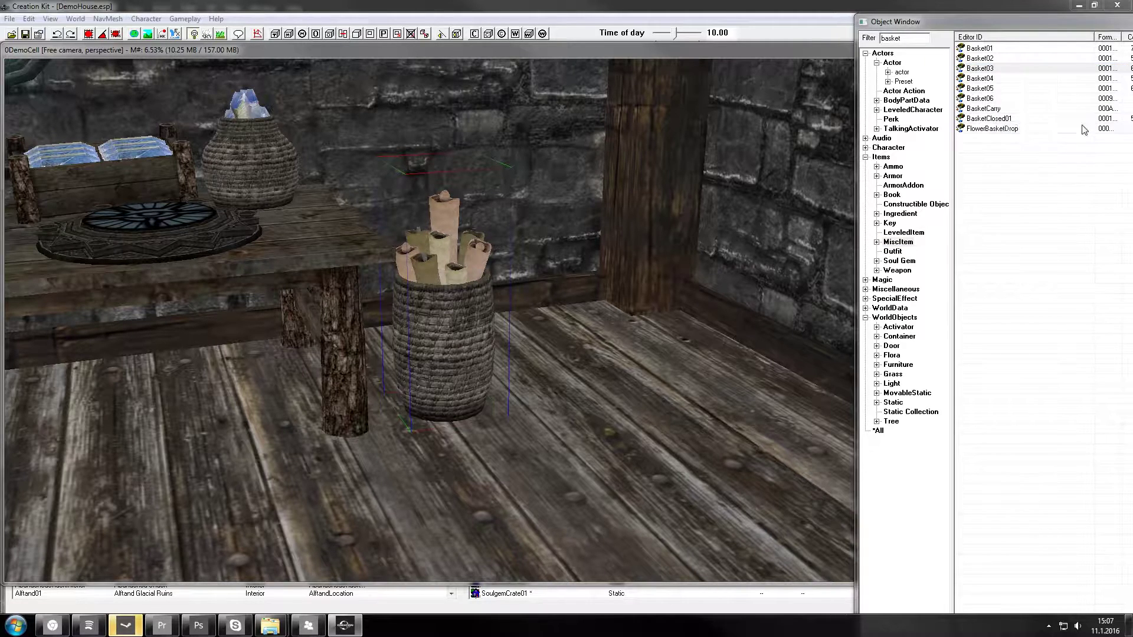
pyautogui.click(1010, 69)
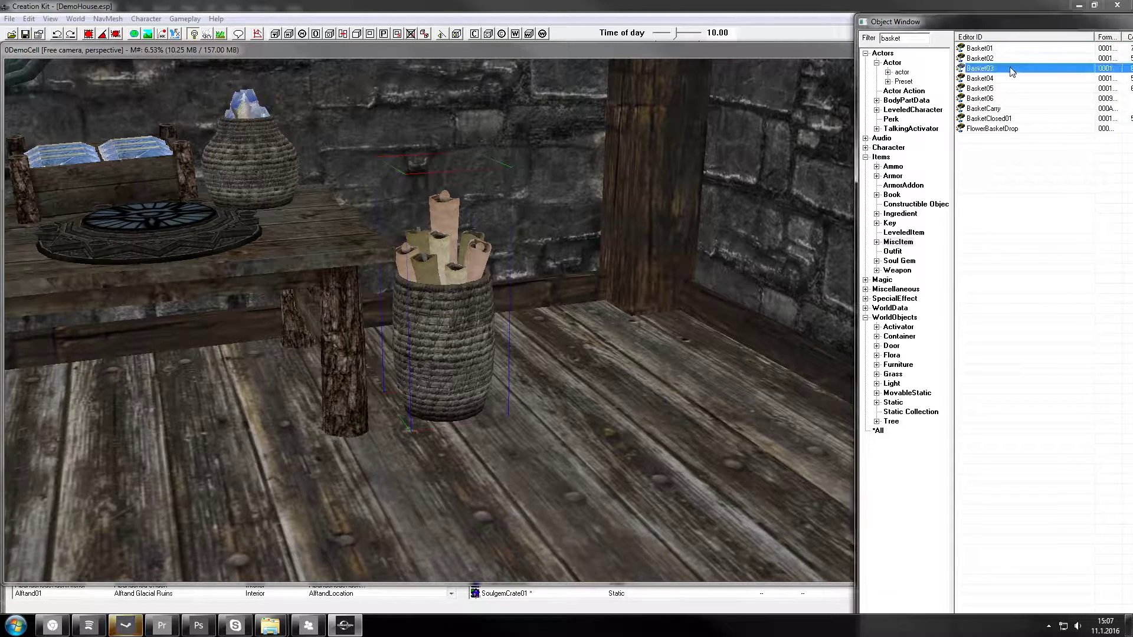
pyautogui.click(968, 98)
pyautogui.click(977, 90)
pyautogui.click(983, 79)
pyautogui.click(985, 69)
pyautogui.click(992, 59)
pyautogui.click(996, 50)
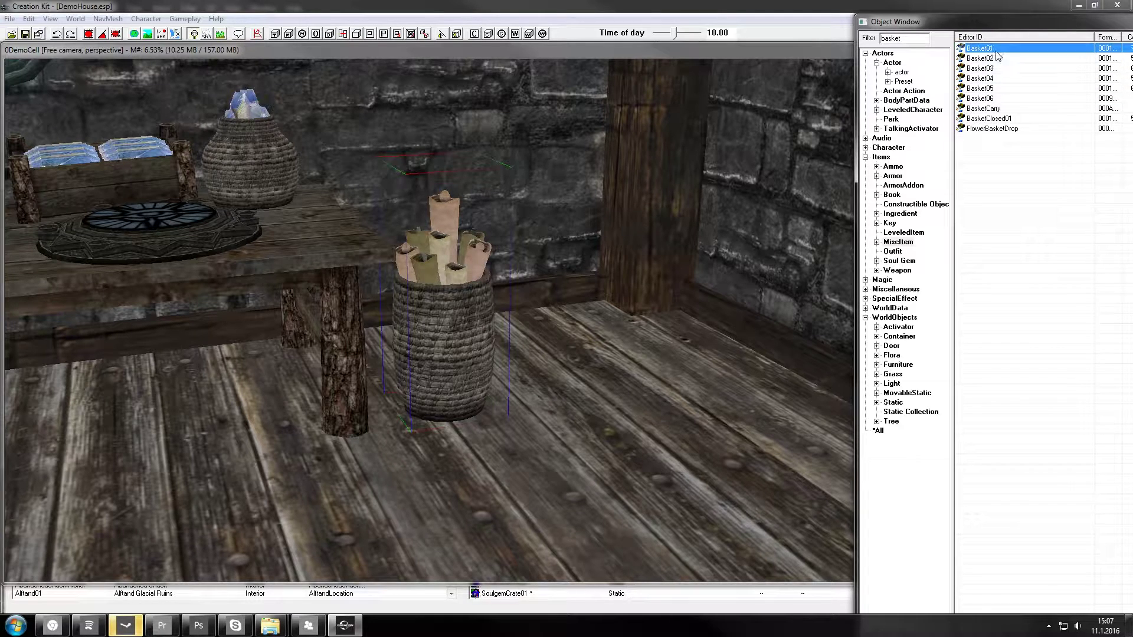
pyautogui.click(998, 78)
pyautogui.click(997, 69)
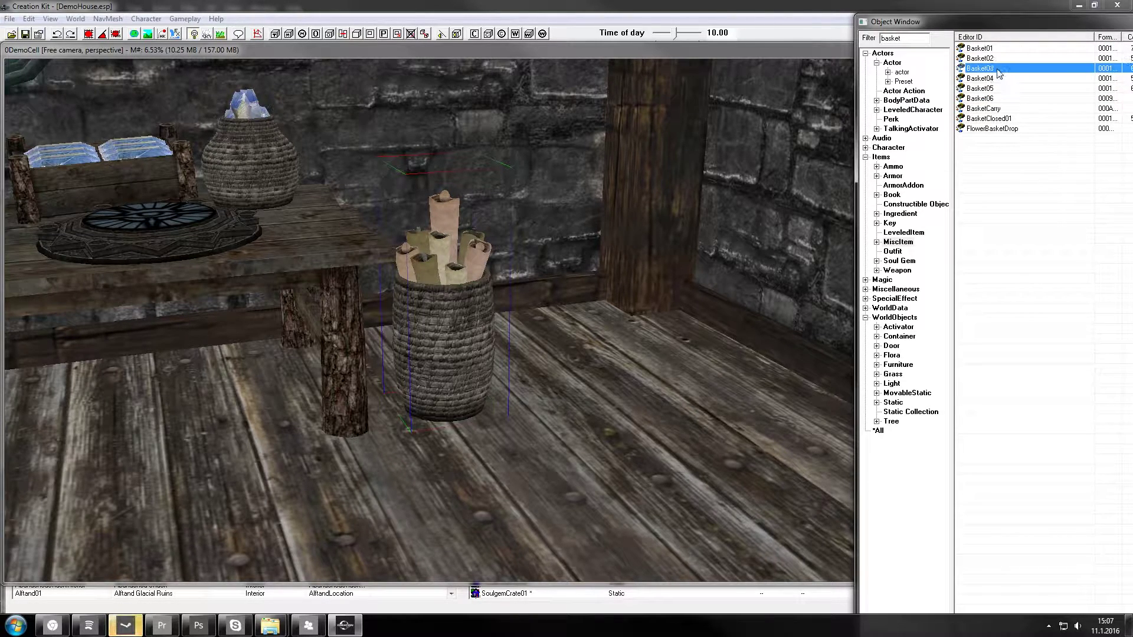
# Open Basket03, select its model path Clutter\Basket03.NIF for reuse, and close the item.
pyautogui.doubleClick(982, 69)
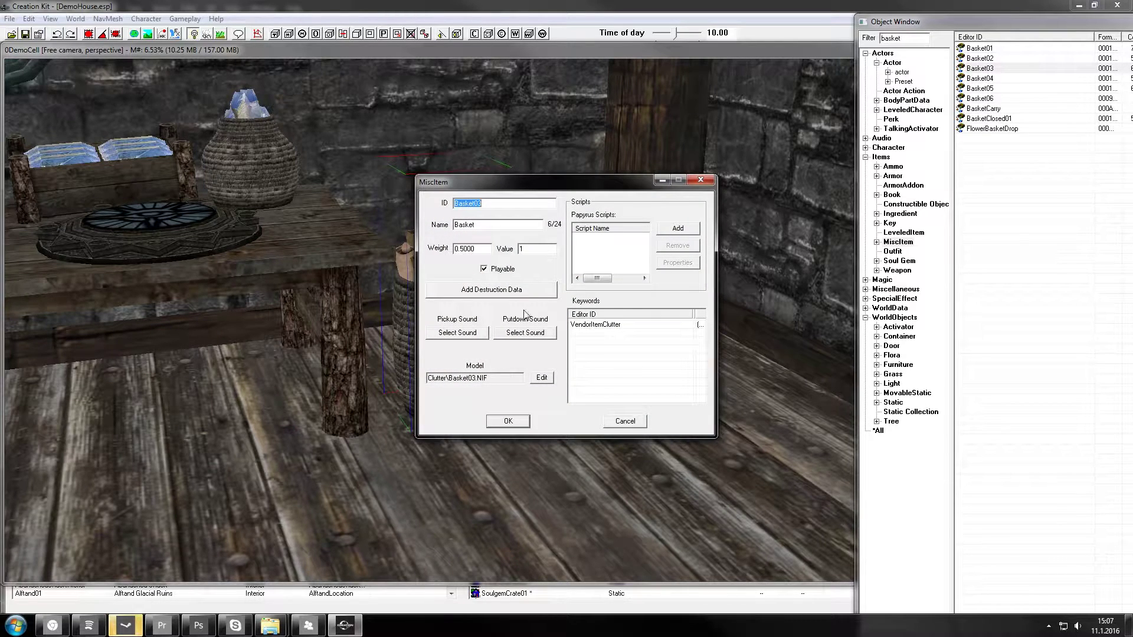
pyautogui.click(492, 379)
pyautogui.moveTo(497, 379); pyautogui.dragTo(390, 376)
pyautogui.click(509, 421)
pyautogui.click(447, 344)
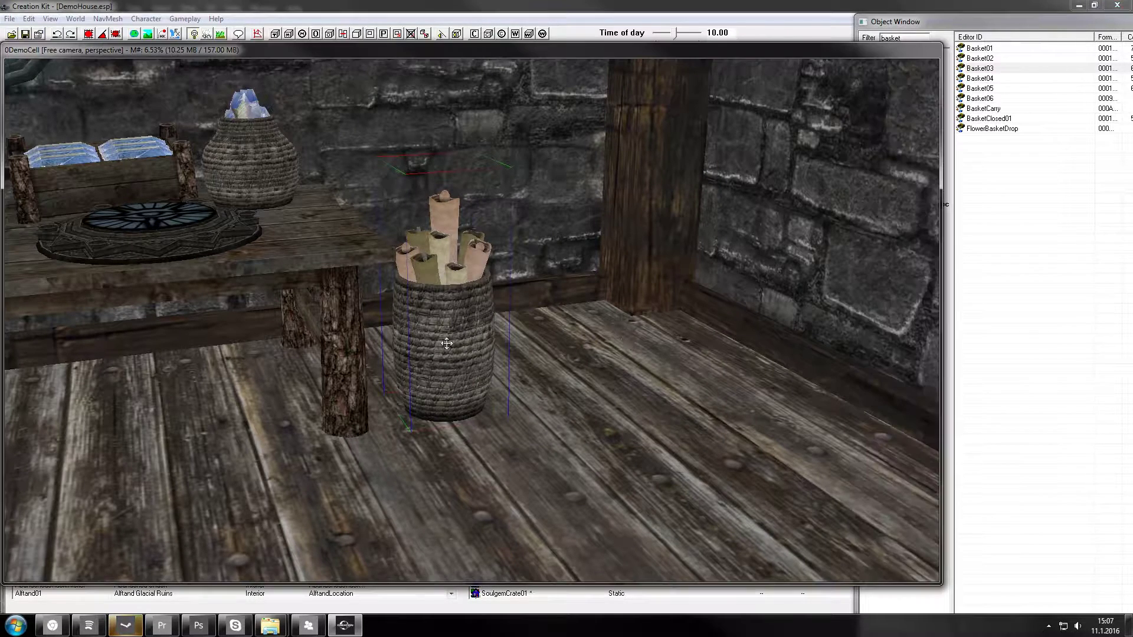
# Create a static Eli_BasketSm using the model Clutter\Basket03.NIF and place it on the floor beside the scroll basket.
pyautogui.click(1005, 221)
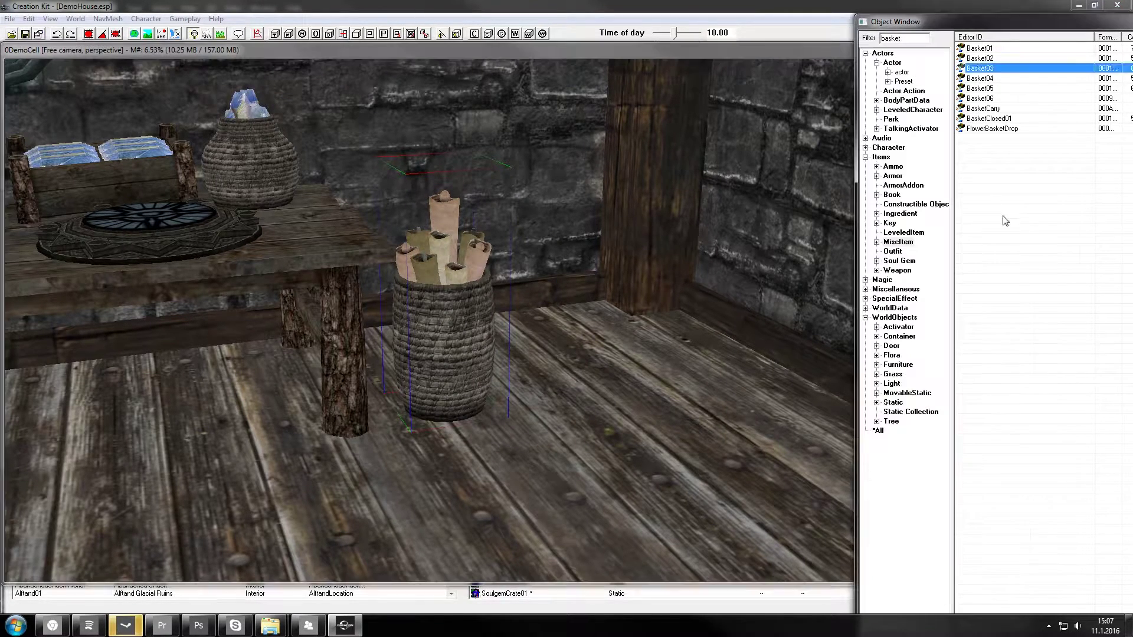
pyautogui.click(893, 402)
pyautogui.rightClick(993, 78)
pyautogui.click(1012, 84)
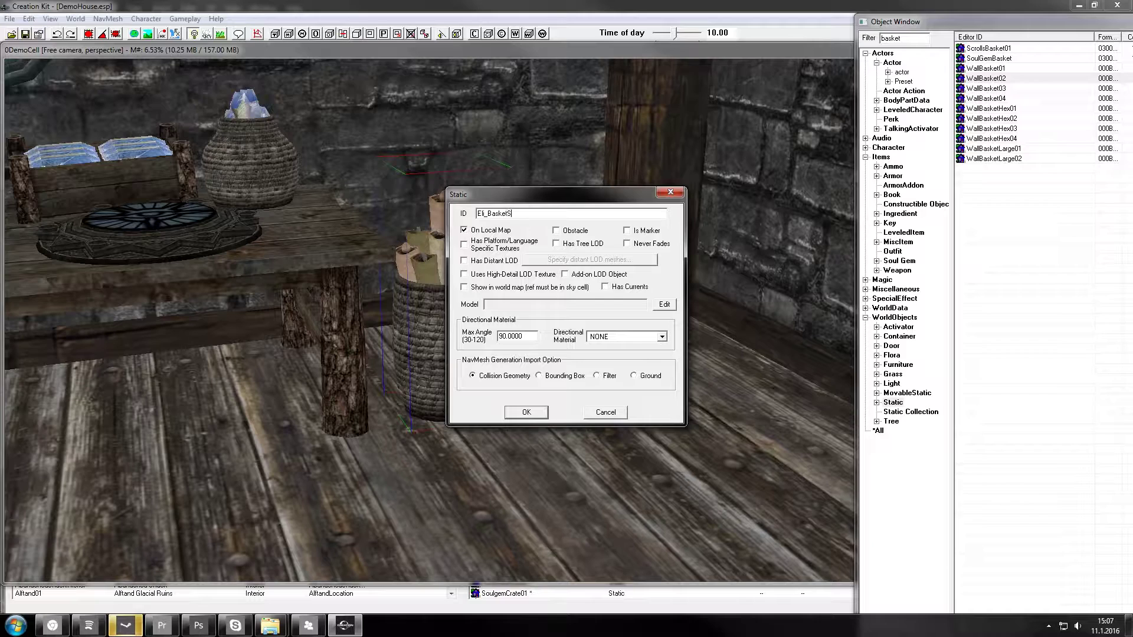
pyautogui.write('Eli_BasketSm')
pyautogui.click(665, 303)
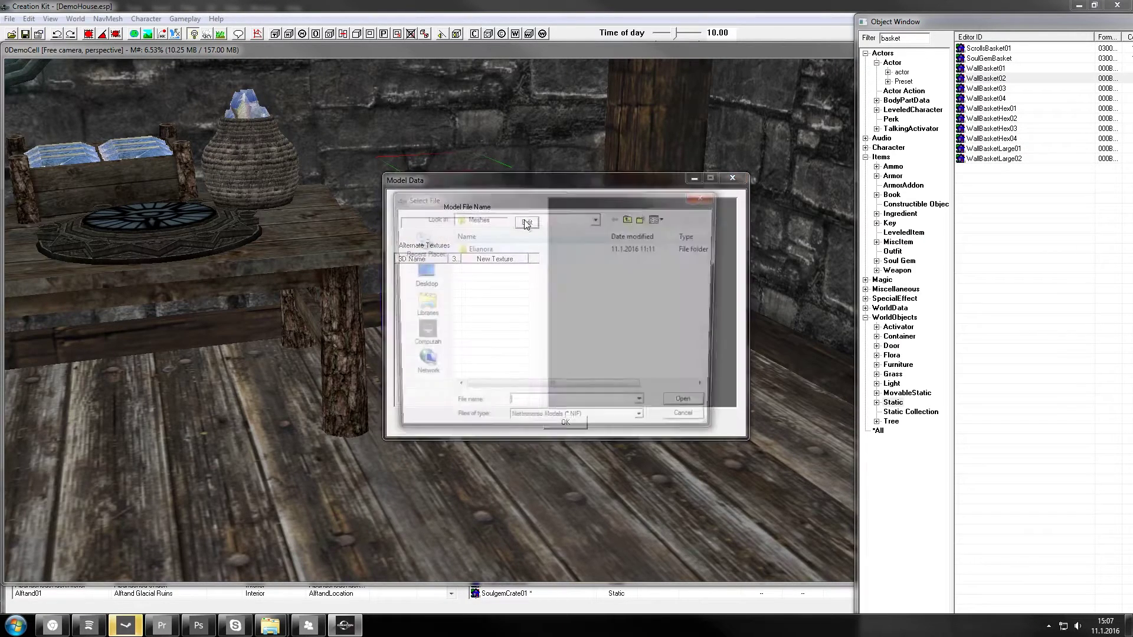
pyautogui.press('Return')
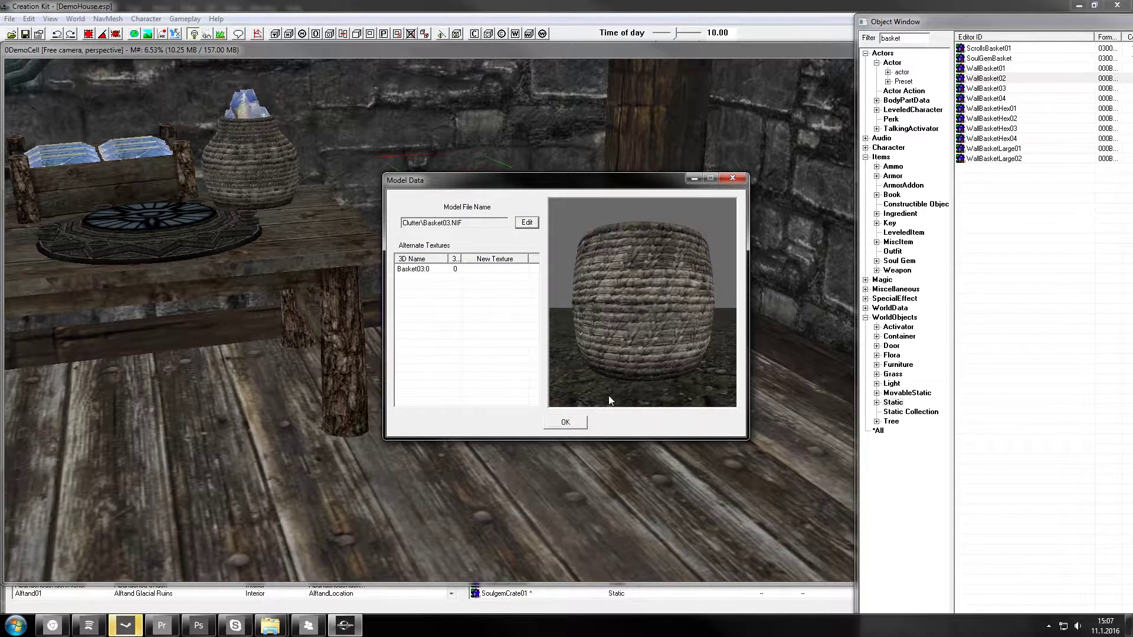
pyautogui.click(563, 424)
pyautogui.click(536, 414)
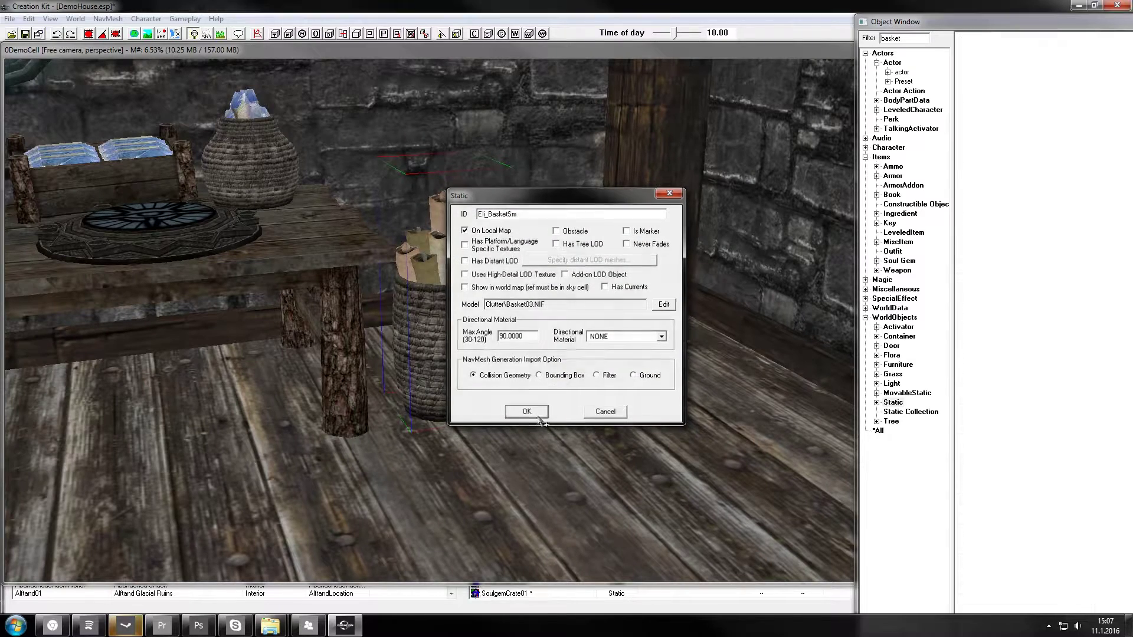
pyautogui.moveTo(522, 423); pyautogui.dragTo(522, 423)
pyautogui.moveTo(459, 330)
pyautogui.keyDown('shift'); pyautogui.mouseDown(button='middle')
pyautogui.moveTo(476, 344)
pyautogui.moveTo(515, 341)
pyautogui.moveTo(460, 347)
pyautogui.mouseUp(button='middle'); pyautogui.keyUp('shift')
# Open the model data of the scroll basket's base object ScrollsBasket01 to reach its alternate textures.
pyautogui.keyDown('ctrl'); pyautogui.click(461, 347); pyautogui.keyUp('ctrl')
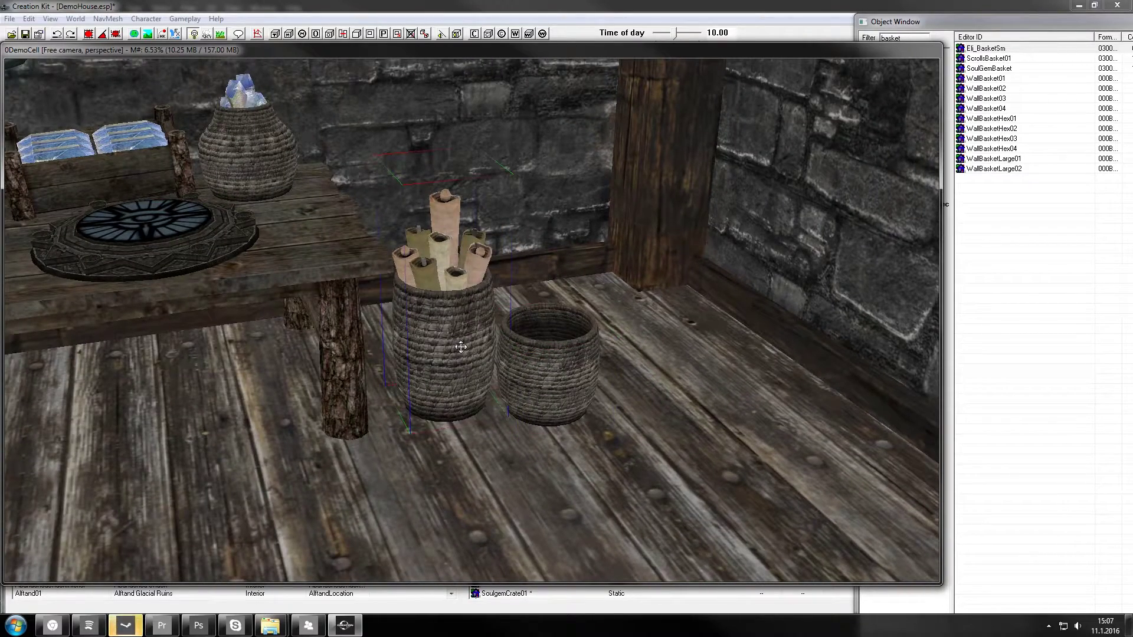
pyautogui.doubleClick(461, 347)
pyautogui.click(665, 204)
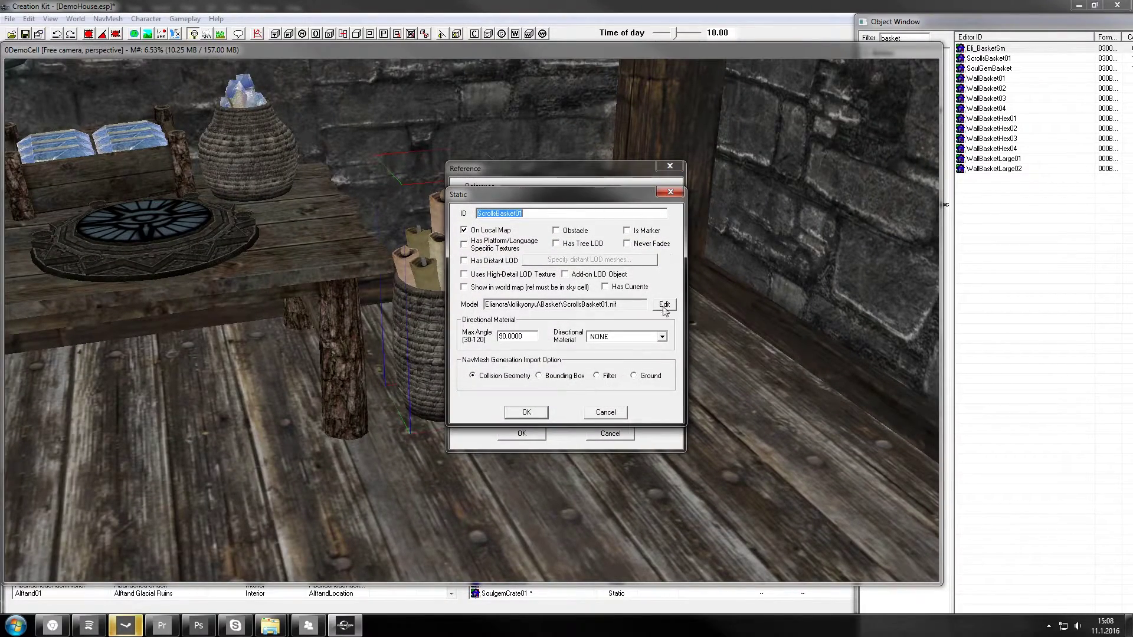
pyautogui.click(665, 304)
pyautogui.click(584, 419)
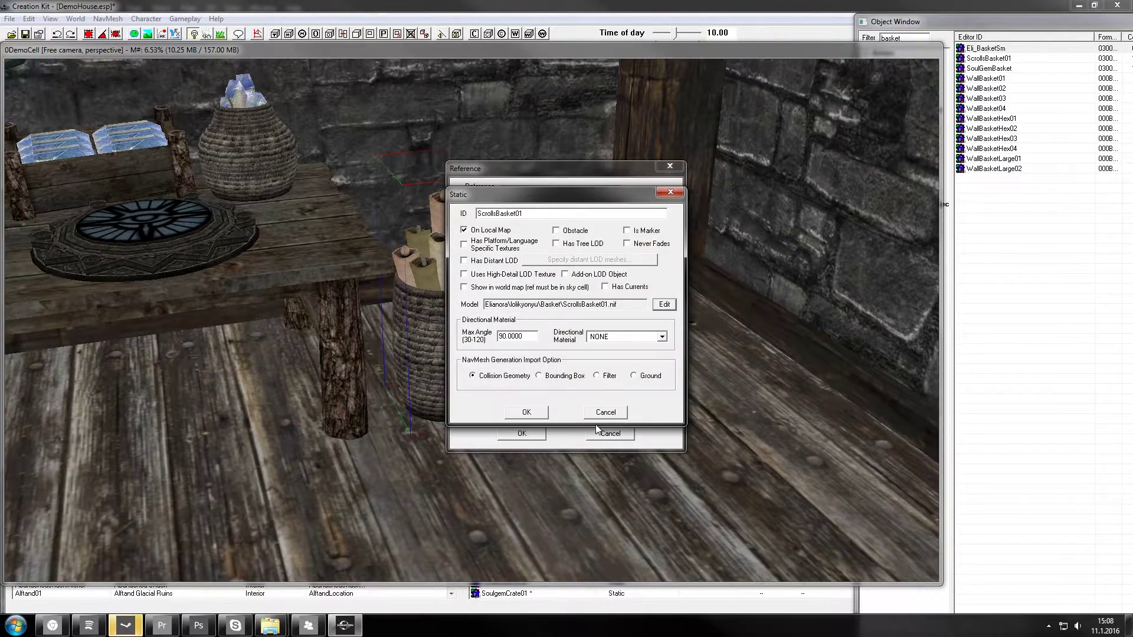
pyautogui.click(602, 413)
pyautogui.click(664, 209)
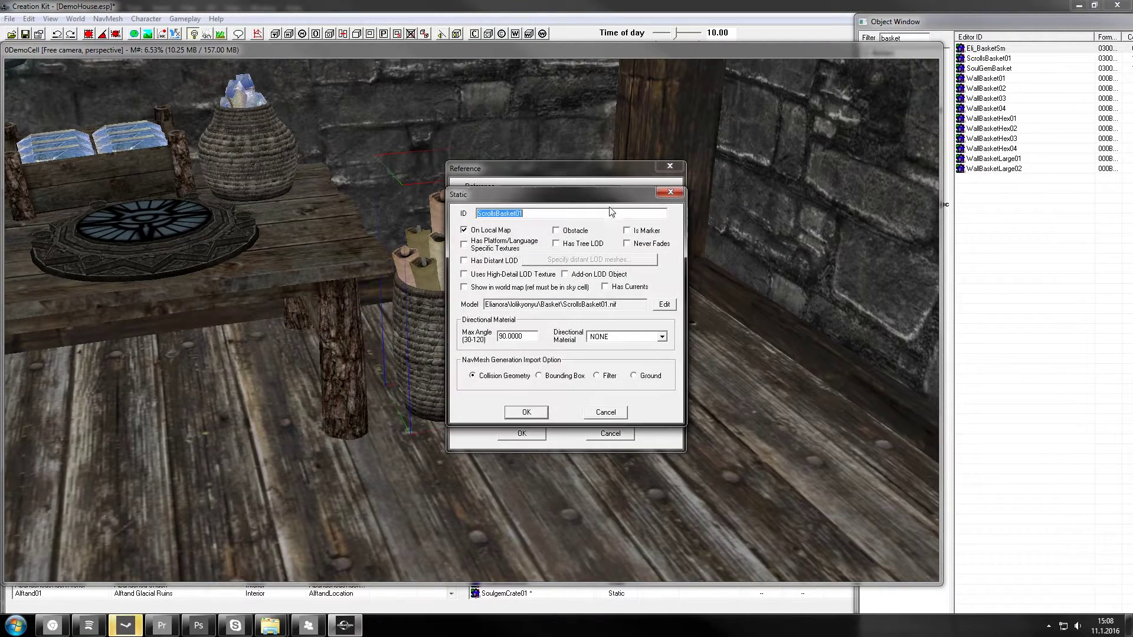
pyautogui.click(666, 306)
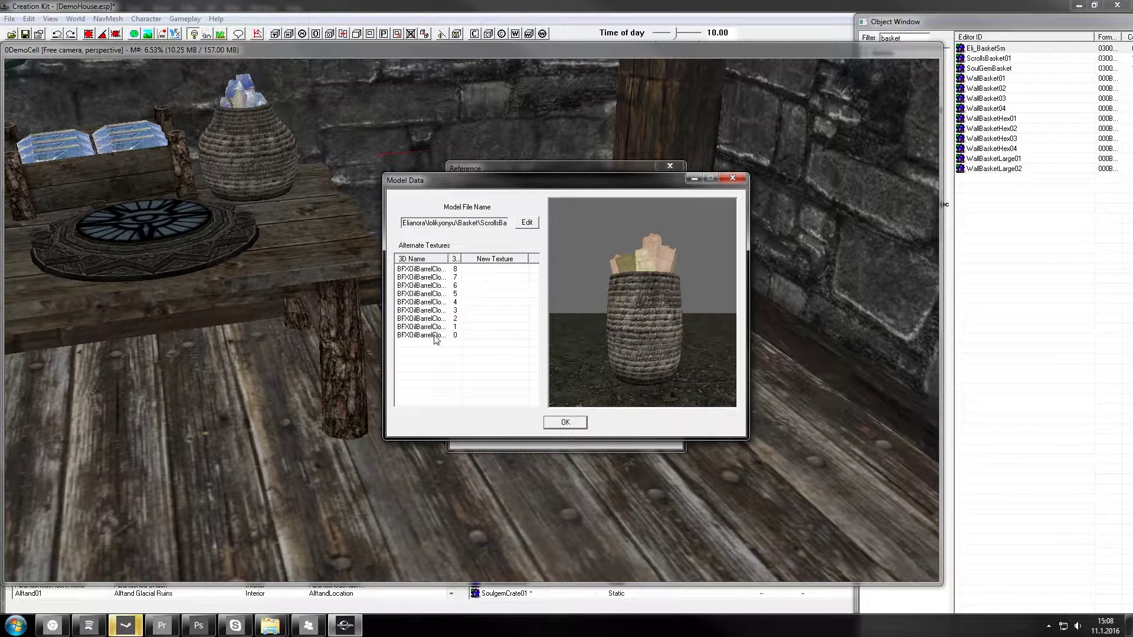
pyautogui.moveTo(449, 259); pyautogui.dragTo(456, 259)
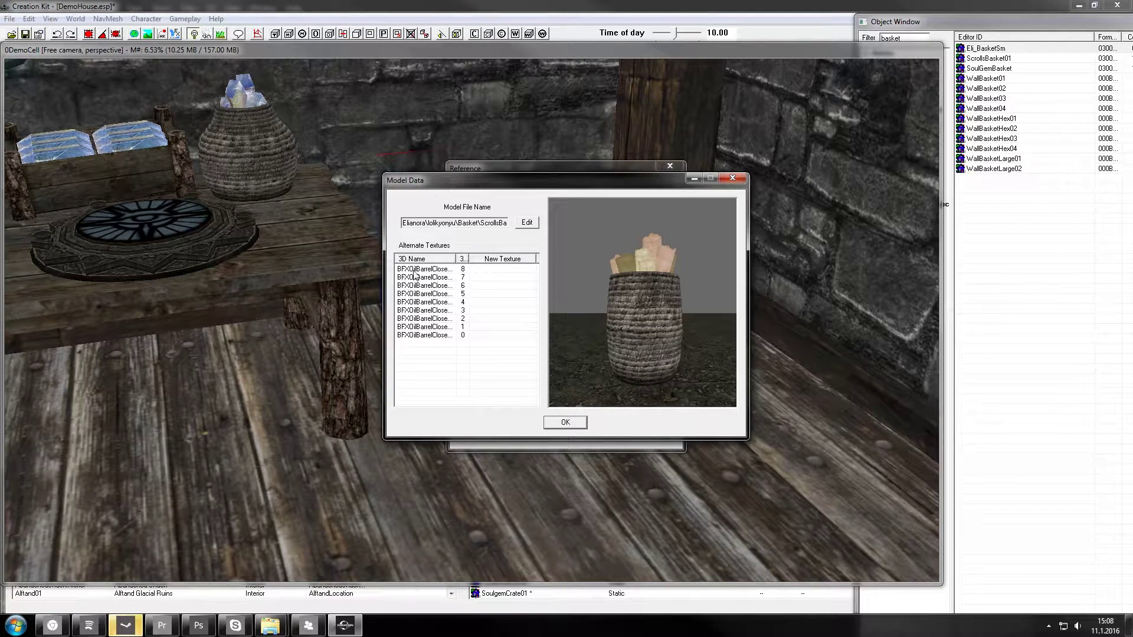
# Try a LandscapeCave texture set on the scroll basket's mesh part with index 8, and clear it again.
pyautogui.doubleClick(489, 276)
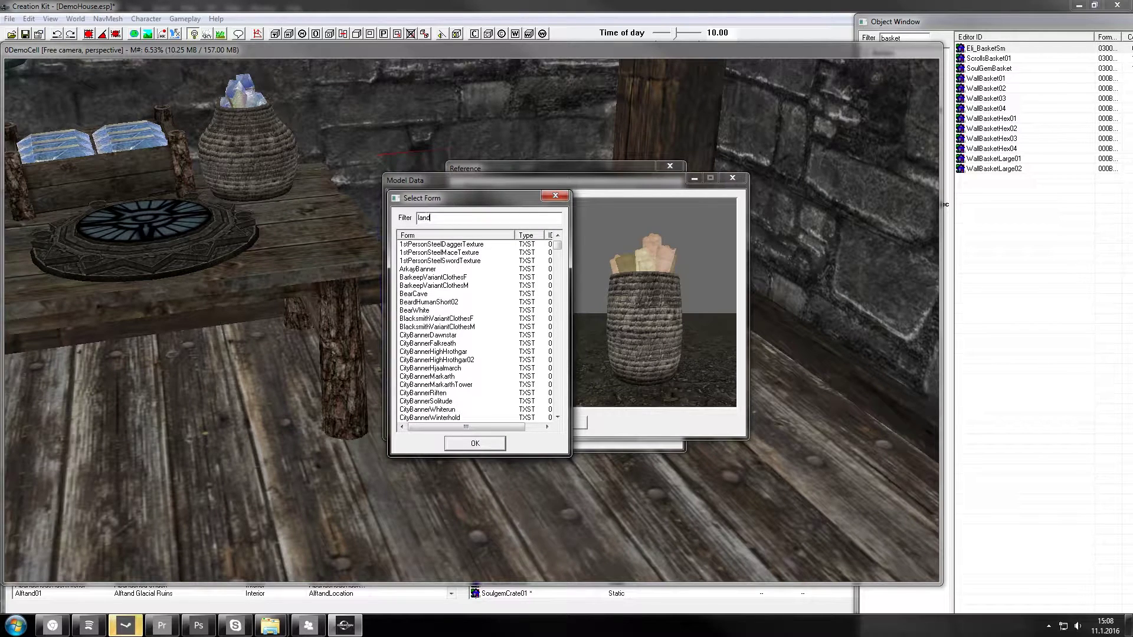
pyautogui.write('land')
pyautogui.doubleClick(460, 289)
pyautogui.moveTo(698, 258); pyautogui.dragTo(636, 306)
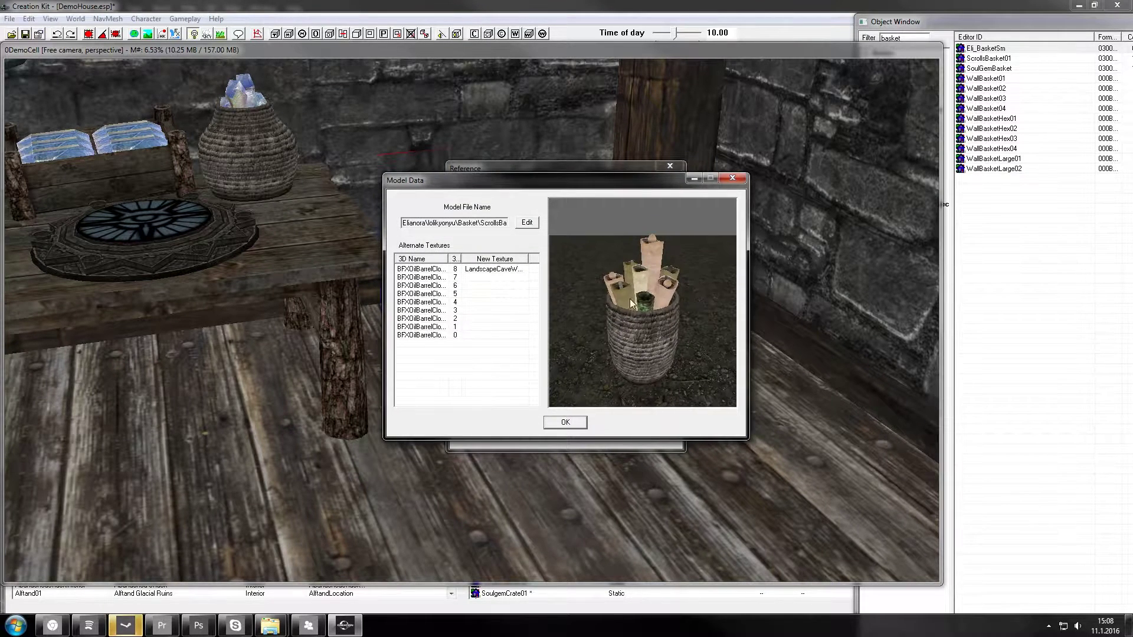
pyautogui.click(484, 269)
pyautogui.press('Delete')
# Assign NullTextureSet to the basket part BFXOilBarrelClosed01:0 of ScrollsBasket01 and accept the changes.
pyautogui.click(496, 338)
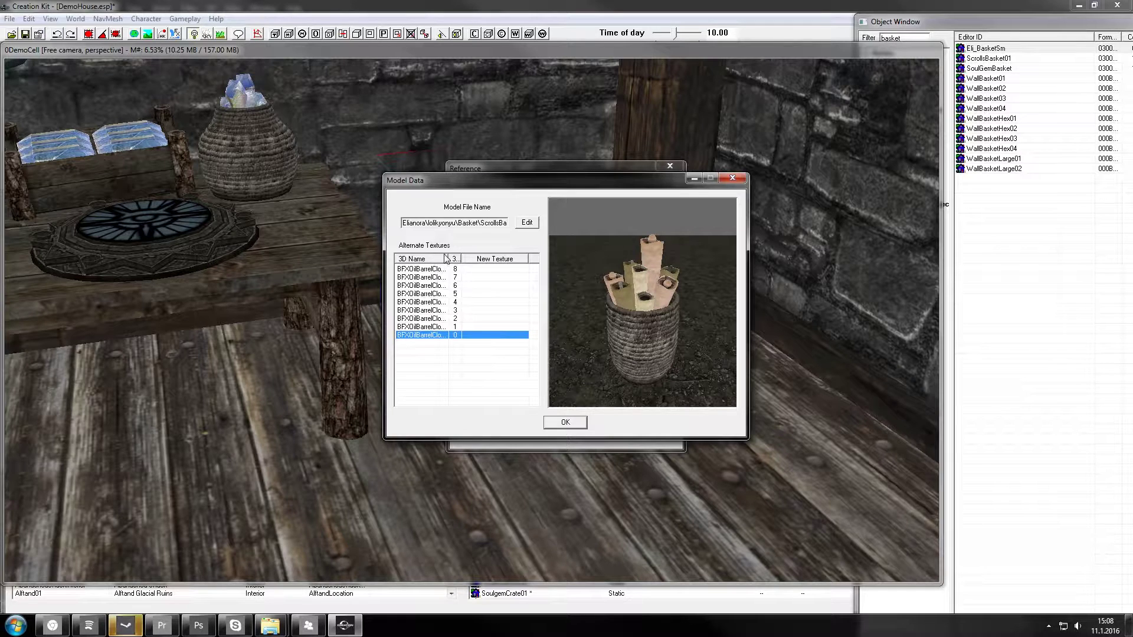
pyautogui.moveTo(449, 259); pyautogui.dragTo(472, 258)
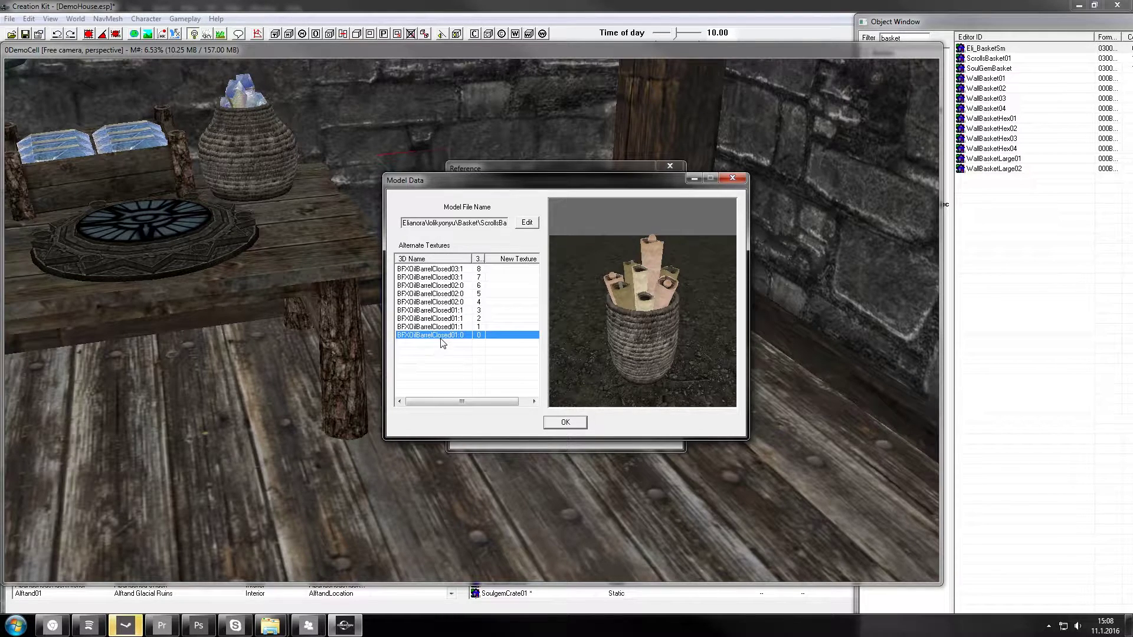
pyautogui.doubleClick(501, 335)
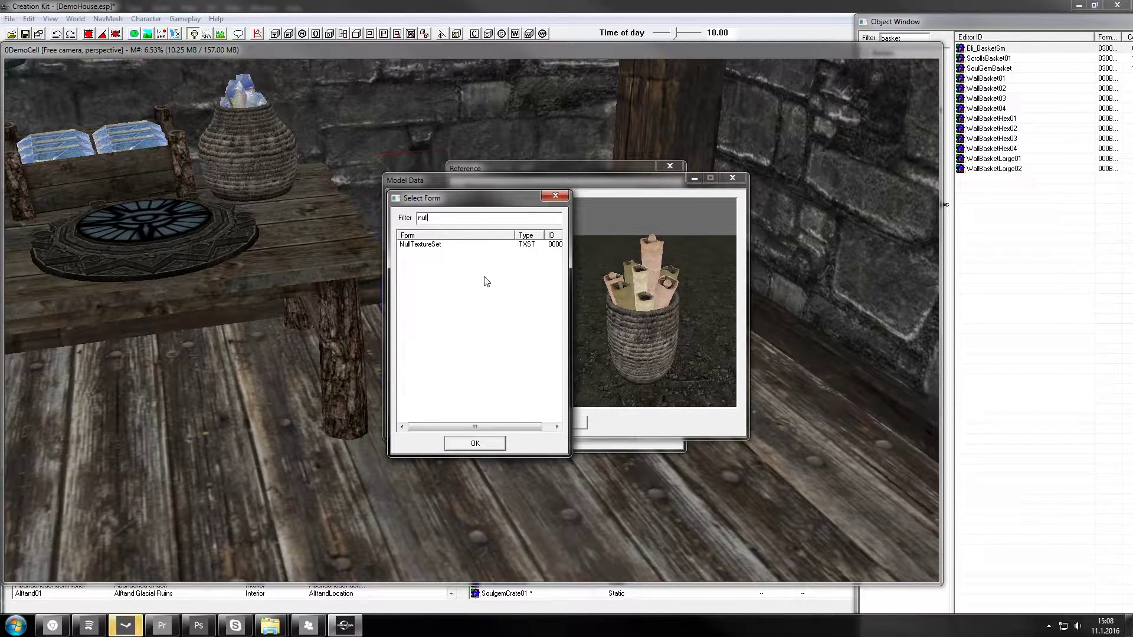
pyautogui.click(431, 246)
pyautogui.doubleClick(430, 244)
pyautogui.rightClick(701, 316)
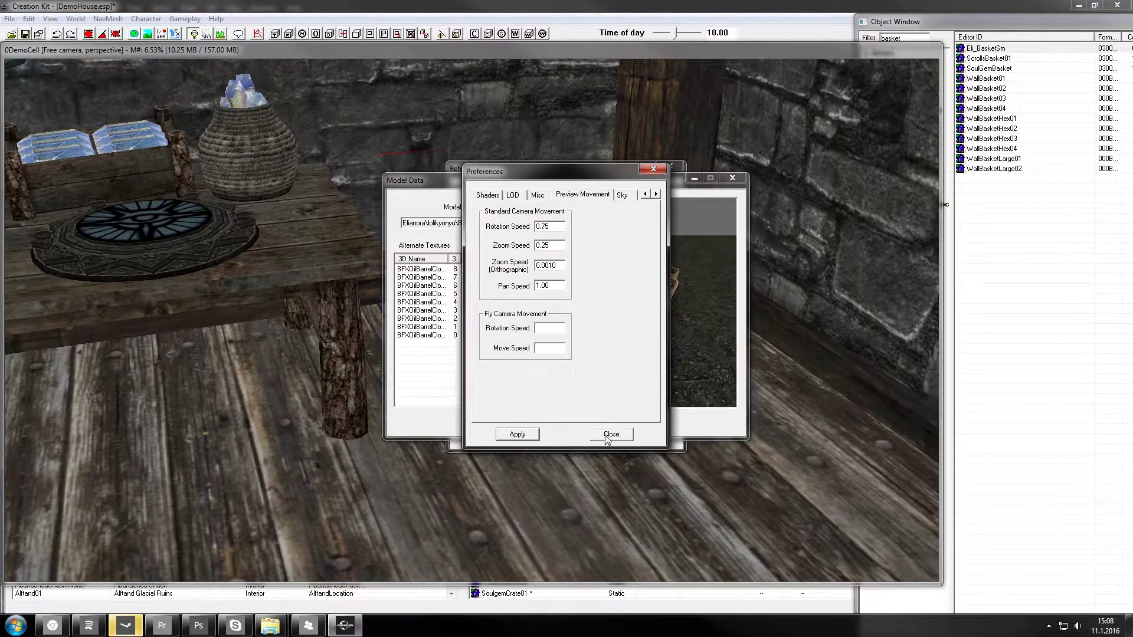
pyautogui.click(611, 434)
pyautogui.moveTo(656, 338); pyautogui.dragTo(622, 325)
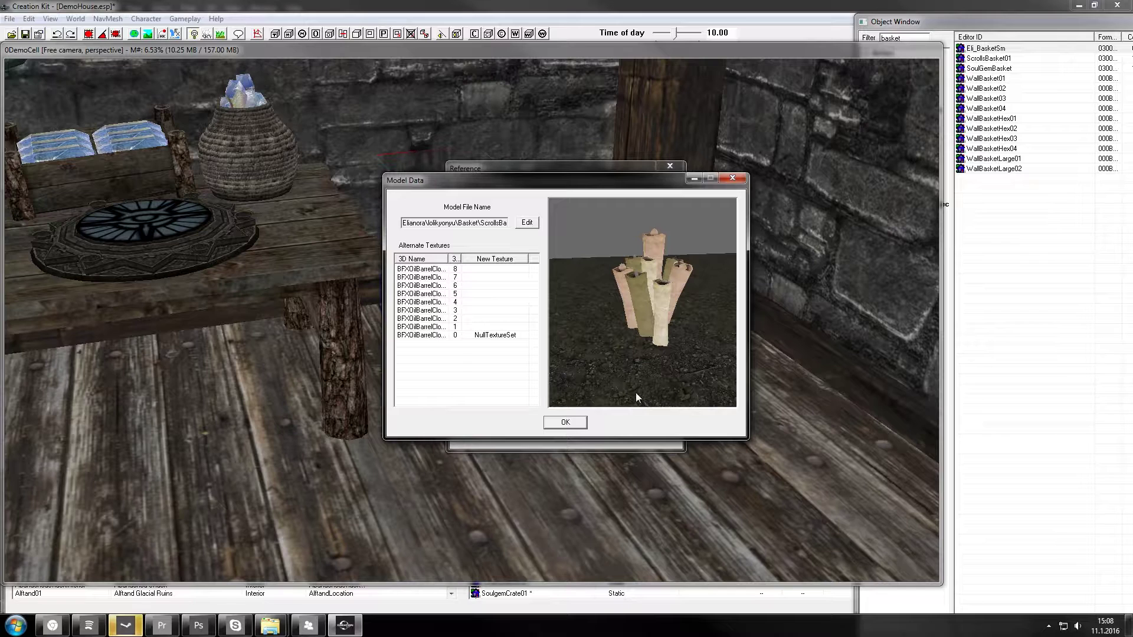
pyautogui.click(575, 425)
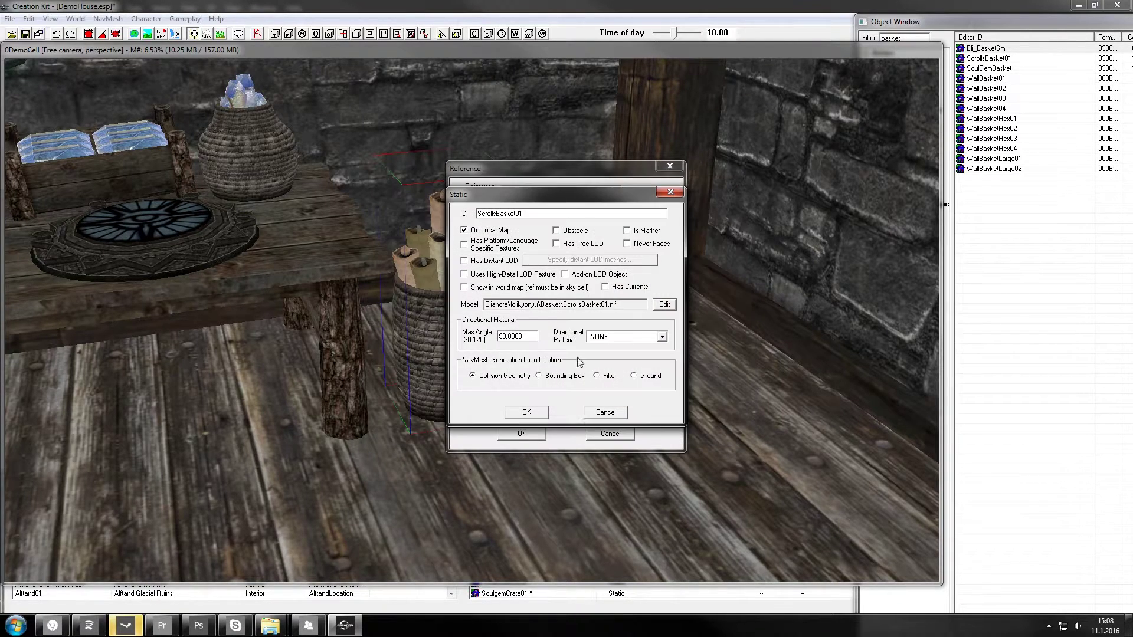
pyautogui.click(530, 412)
pyautogui.click(521, 434)
# Move the scrolls across into the small Eli_BasketSm basket and adjust their height.
pyautogui.keyDown('shift'); pyautogui.moveTo(472, 307); pyautogui.dragTo(472, 319, button='middle'); pyautogui.keyUp('shift')
pyautogui.moveTo(450, 284); pyautogui.dragTo(553, 336)
pyautogui.press('z')
pyautogui.moveTo(553, 336); pyautogui.dragTo(560, 336, button='right')
pyautogui.scroll(3, 553, 336)
pyautogui.keyDown('shift'); pyautogui.moveTo(554, 336); pyautogui.dragTo(554, 413, button='middle'); pyautogui.keyUp('shift')
pyautogui.moveTo(493, 301); pyautogui.dragTo(479, 324)
pyautogui.keyDown('shift'); pyautogui.moveTo(479, 323); pyautogui.dragTo(460, 91, button='middle'); pyautogui.keyUp('shift')
pyautogui.scroll(-3, 461, 91)
pyautogui.keyDown('ctrl'); pyautogui.click(460, 249); pyautogui.keyUp('ctrl')
pyautogui.moveTo(460, 249); pyautogui.dragTo(403, 202)
# Open the base object of the log wall piece RifRmSmFirstWall02 and change its ID to Eli_RifRmSmFirstWall02.
pyautogui.scroll(-3, 442, 199)
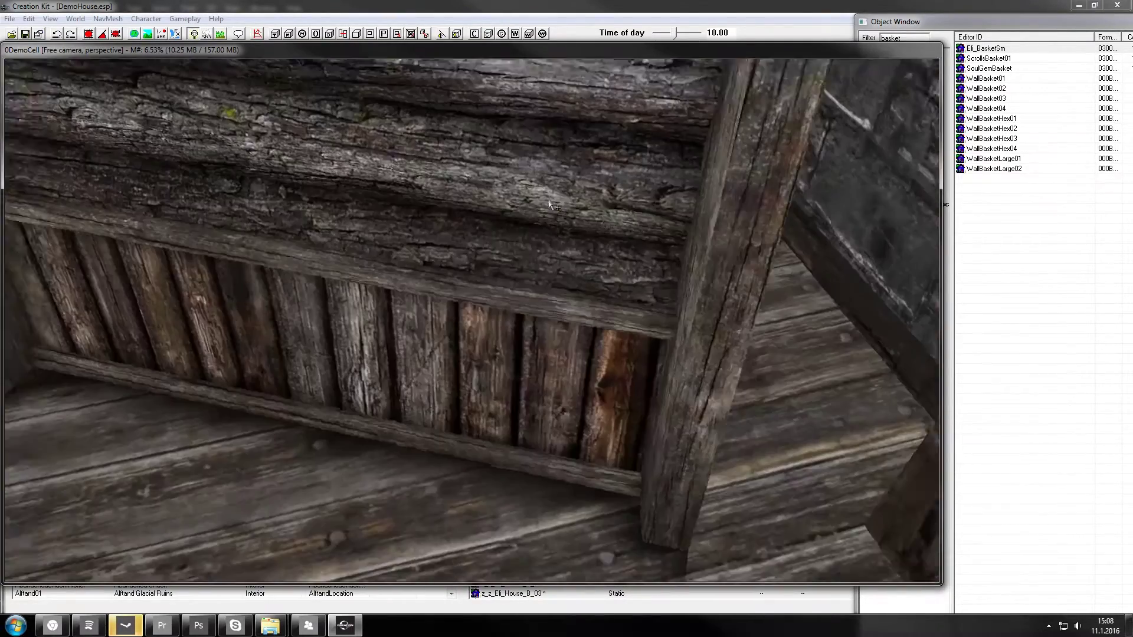
pyautogui.scroll(-2, 549, 199)
pyautogui.click(548, 200)
pyautogui.scroll(-3, 330, 236)
pyautogui.keyDown('shift'); pyautogui.moveTo(549, 199); pyautogui.dragTo(320, 243, button='middle'); pyautogui.keyUp('shift')
pyautogui.moveTo(394, 192); pyautogui.dragTo(402, 207, button='middle')
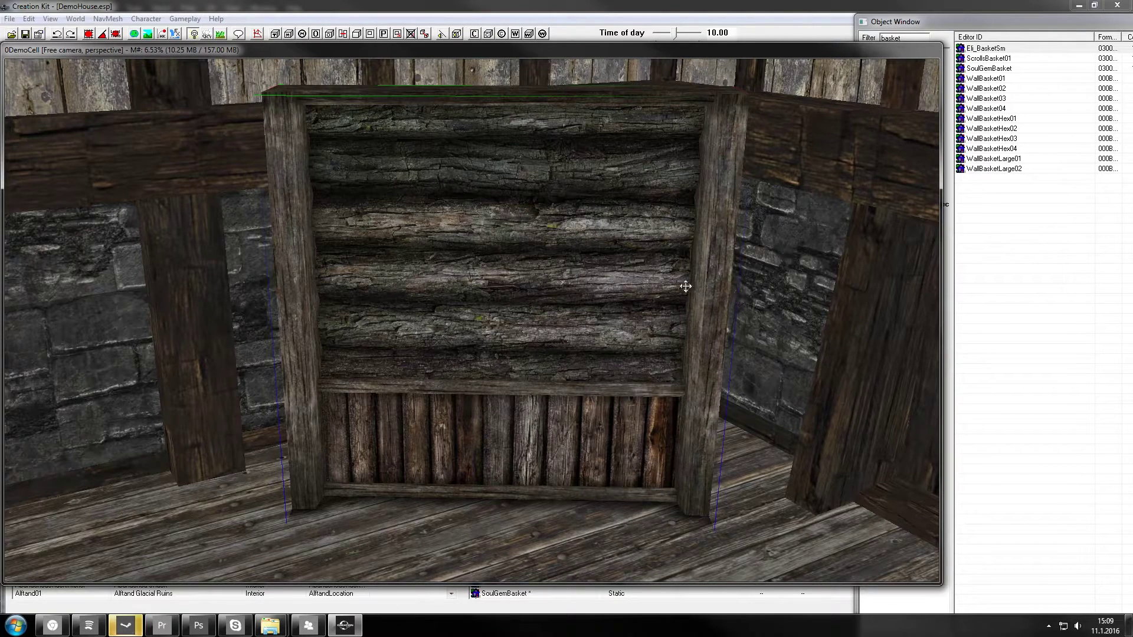
pyautogui.doubleClick(587, 290)
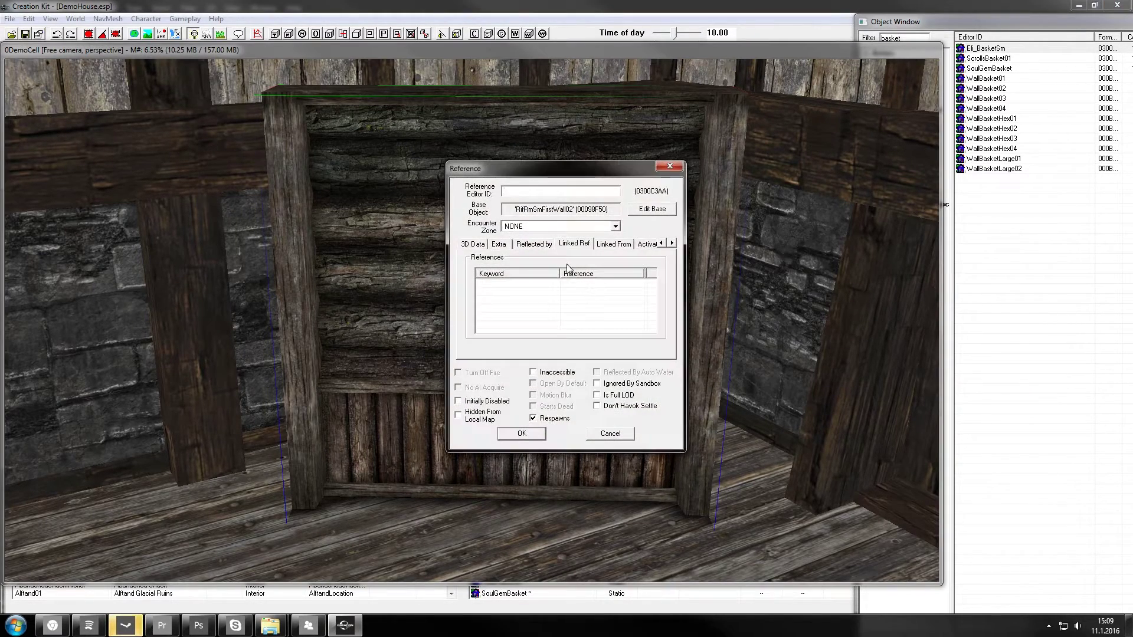
pyautogui.click(652, 210)
pyautogui.click(479, 216)
pyautogui.write('Eli_RifRmSmFirstWall02')
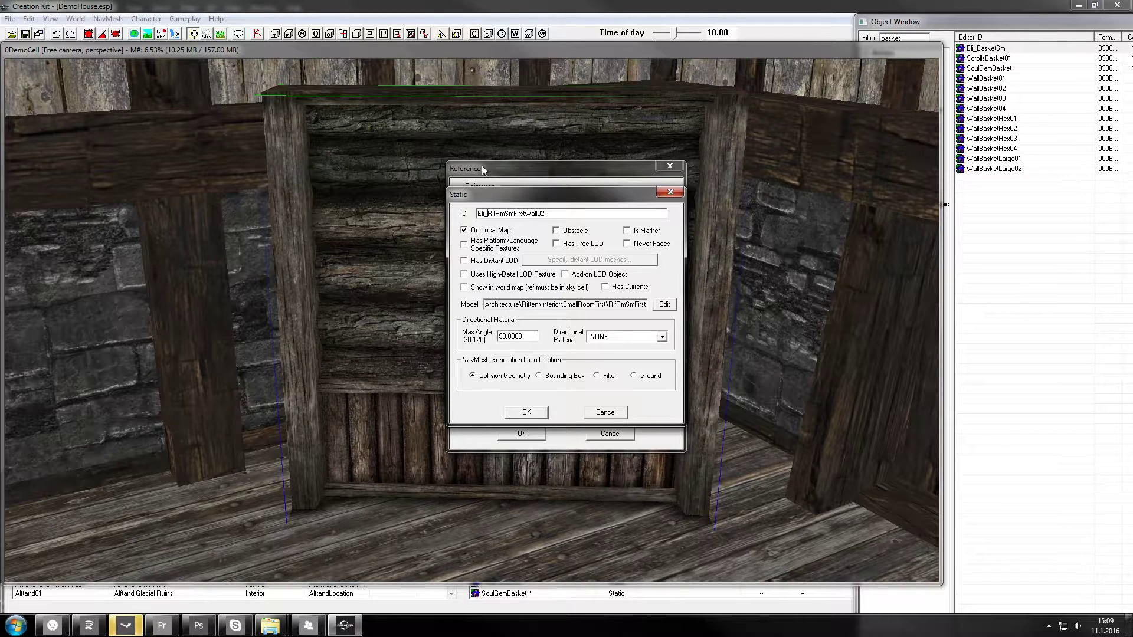
# Assign NullTextureSet to the wall model's mesh part with index 0 and accept the model data.
pyautogui.click(665, 305)
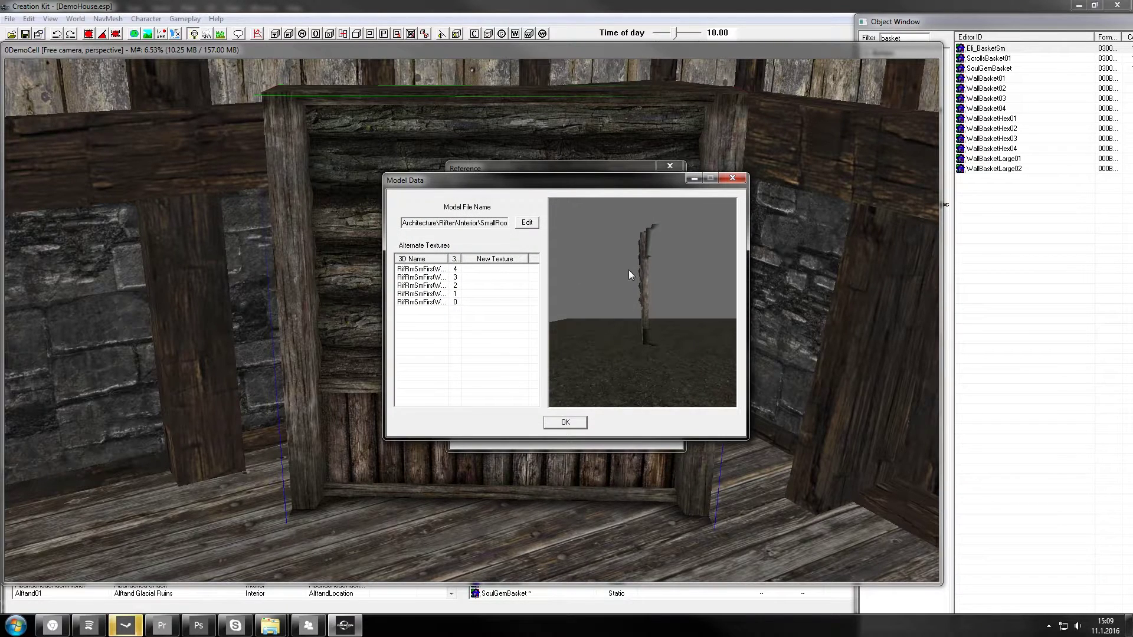
pyautogui.moveTo(638, 268)
pyautogui.mouseDown()
pyautogui.moveTo(560, 281)
pyautogui.moveTo(670, 267)
pyautogui.moveTo(660, 271)
pyautogui.mouseUp()
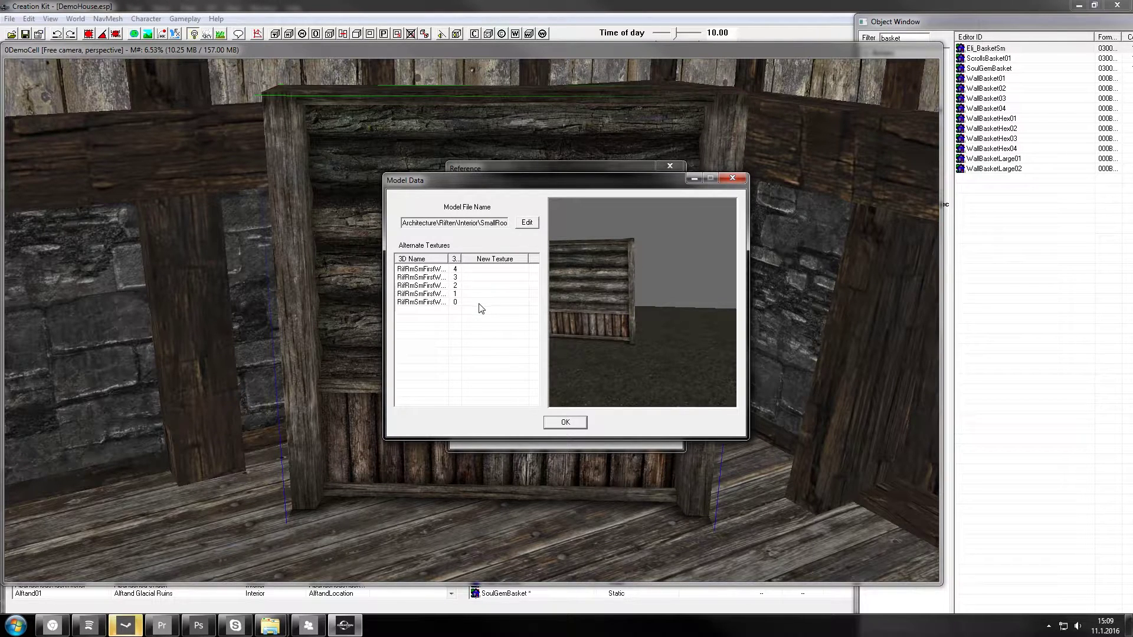
pyautogui.click(414, 303)
pyautogui.doubleClick(498, 302)
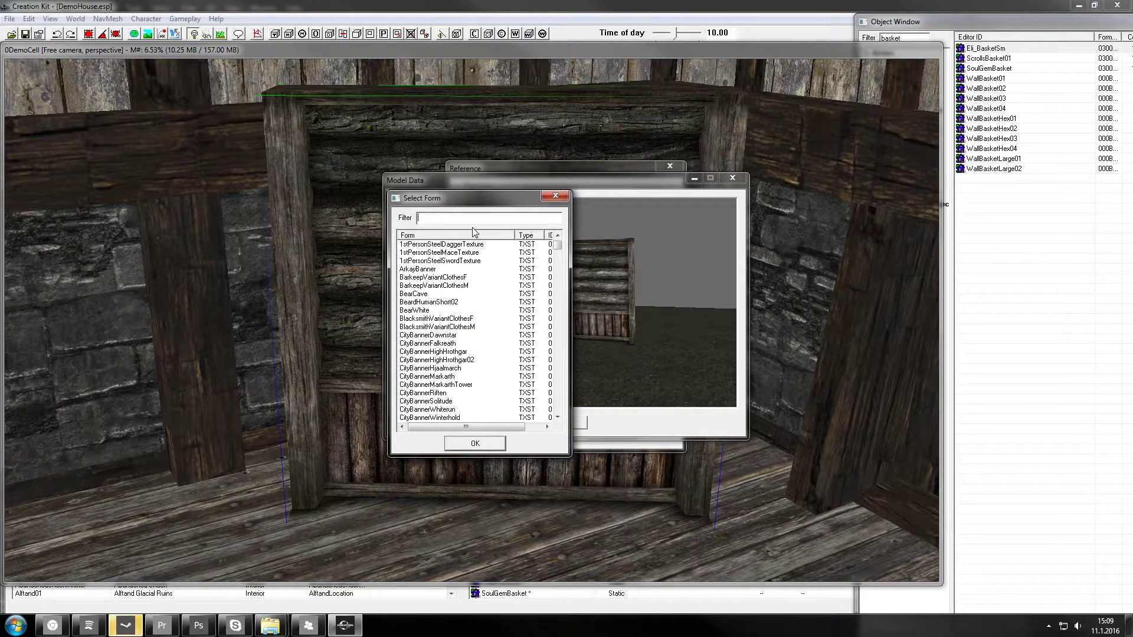
pyautogui.click(421, 245)
pyautogui.doubleClick(421, 246)
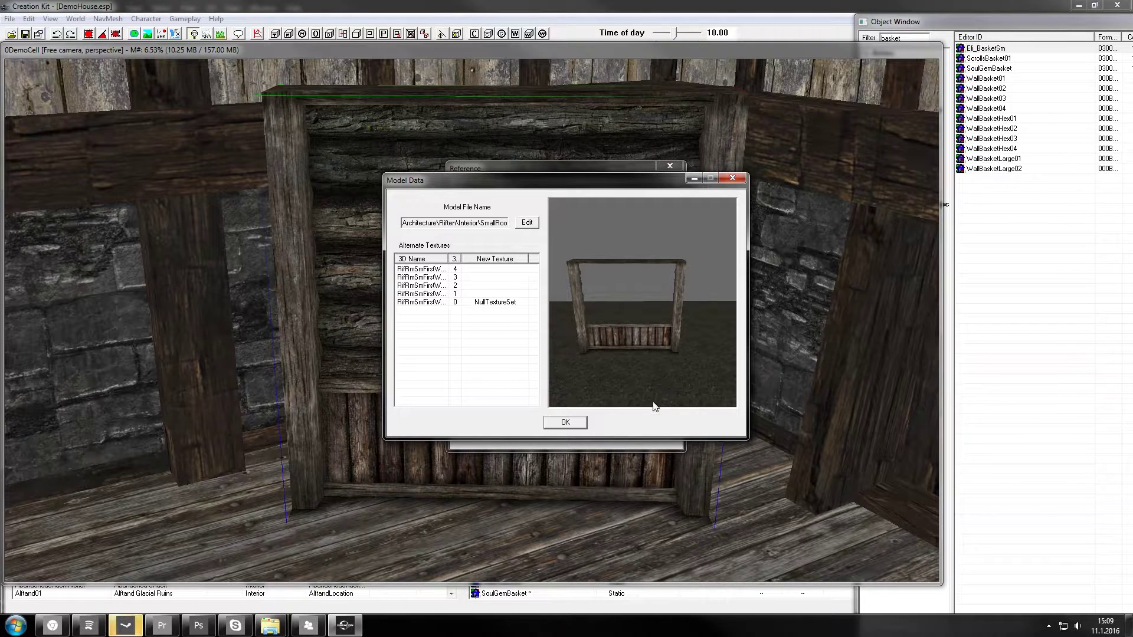
pyautogui.click(580, 427)
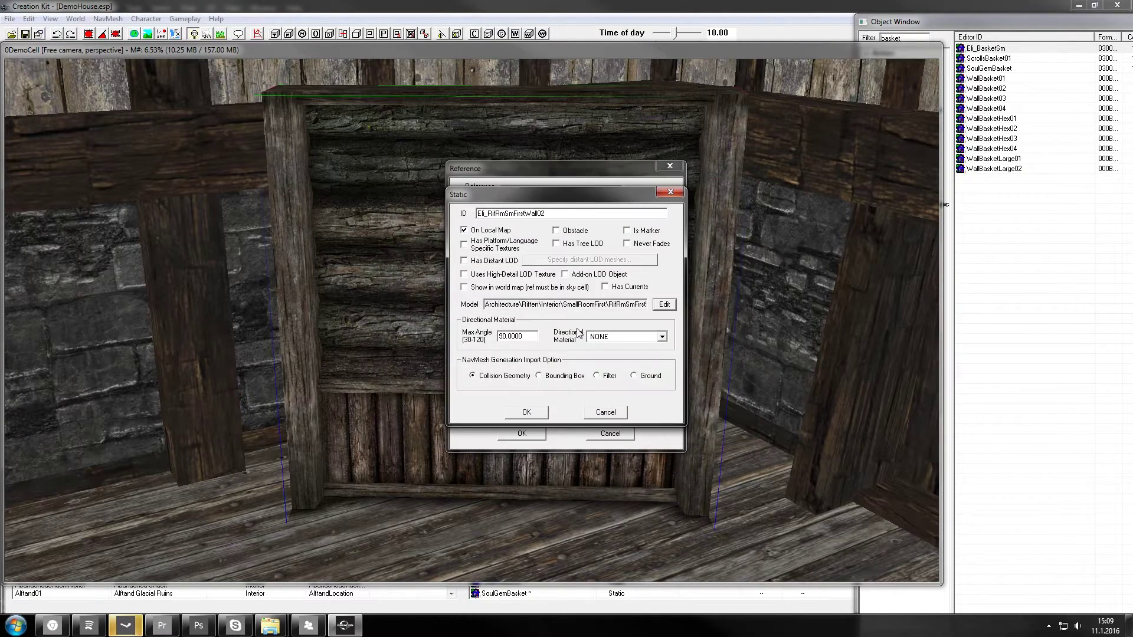
# Save the edited wall static as a new form and accept the wall piece's reference settings.
pyautogui.click(528, 415)
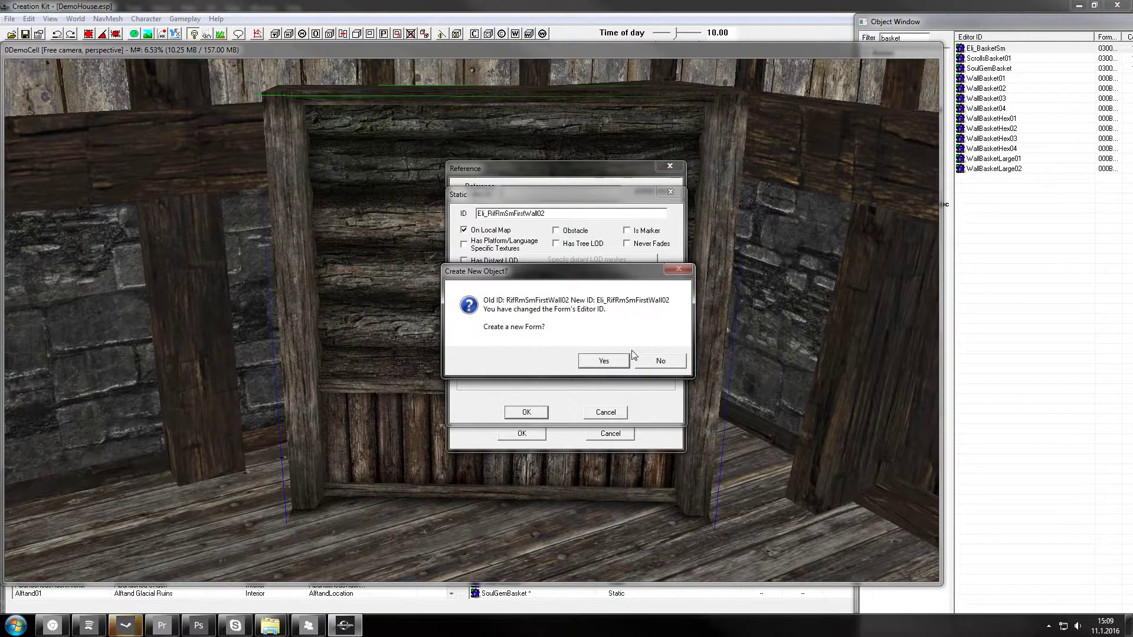
pyautogui.click(603, 361)
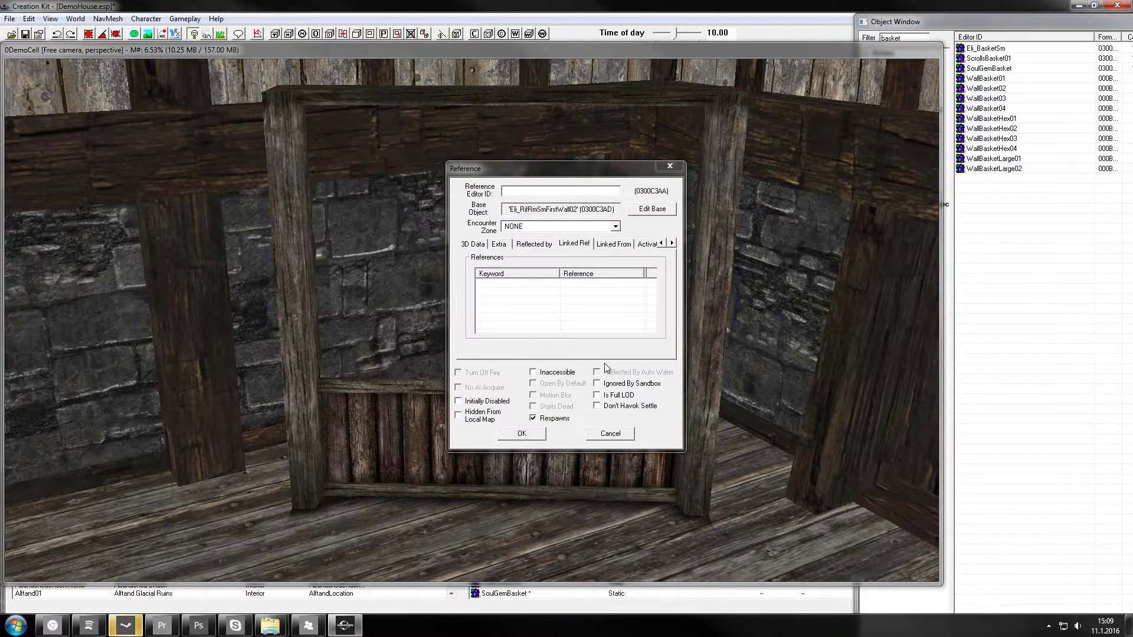
pyautogui.click(522, 433)
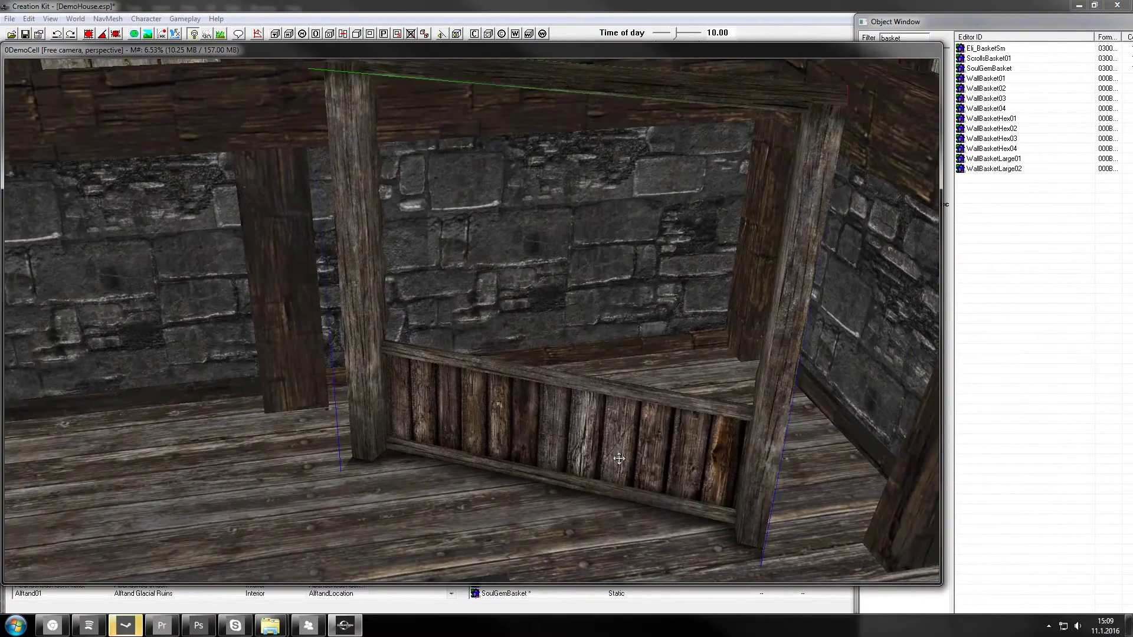
# Filter the object list by "grate" and place NordicMetalGrateX01 in the emptied wall frame.
pyautogui.keyDown('shift'); pyautogui.moveTo(667, 448); pyautogui.dragTo(761, 322, button='middle'); pyautogui.keyUp('shift')
pyautogui.click(903, 24)
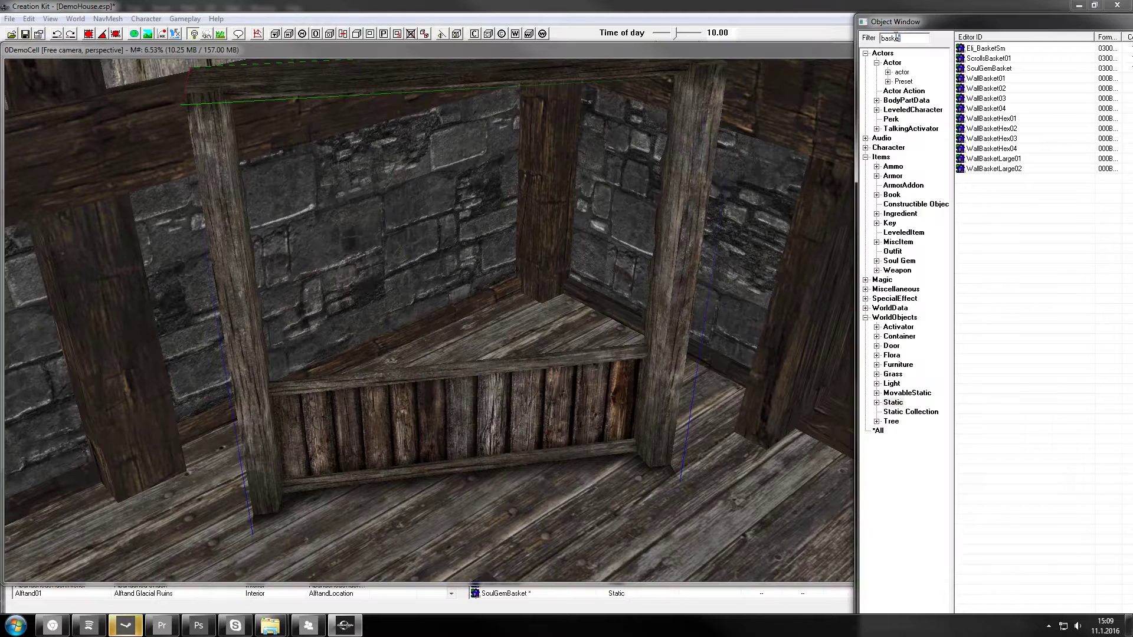
pyautogui.write('grate')
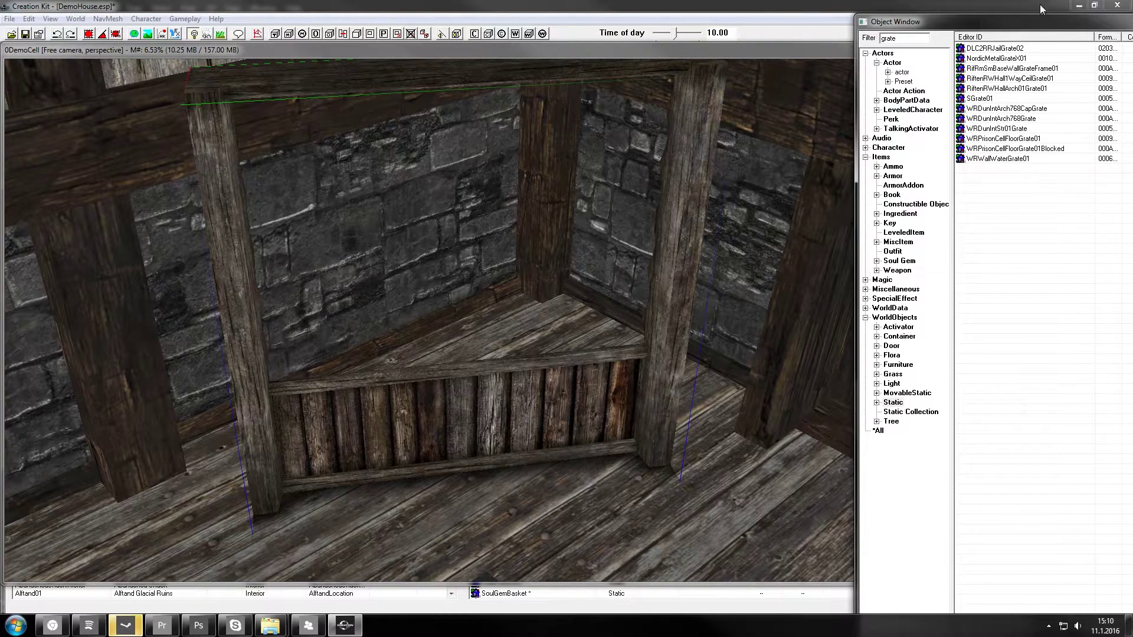
pyautogui.moveTo(997, 59); pyautogui.dragTo(524, 369)
# Rotate and scale the metal grate to match the opening of the wall frame.
pyautogui.press('shift')
pyautogui.moveTo(618, 322); pyautogui.dragTo(489, 318, button='right')
pyautogui.hotkey('ctrl', 'z')
pyautogui.hotkey('ctrl', 'q')
pyautogui.press('s')
pyautogui.moveTo(478, 324); pyautogui.dragTo(475, 192)
# Raise the metal grate along the Z axis so it fills the opening above the vertical planks.
pyautogui.press('z')
pyautogui.press('shift')
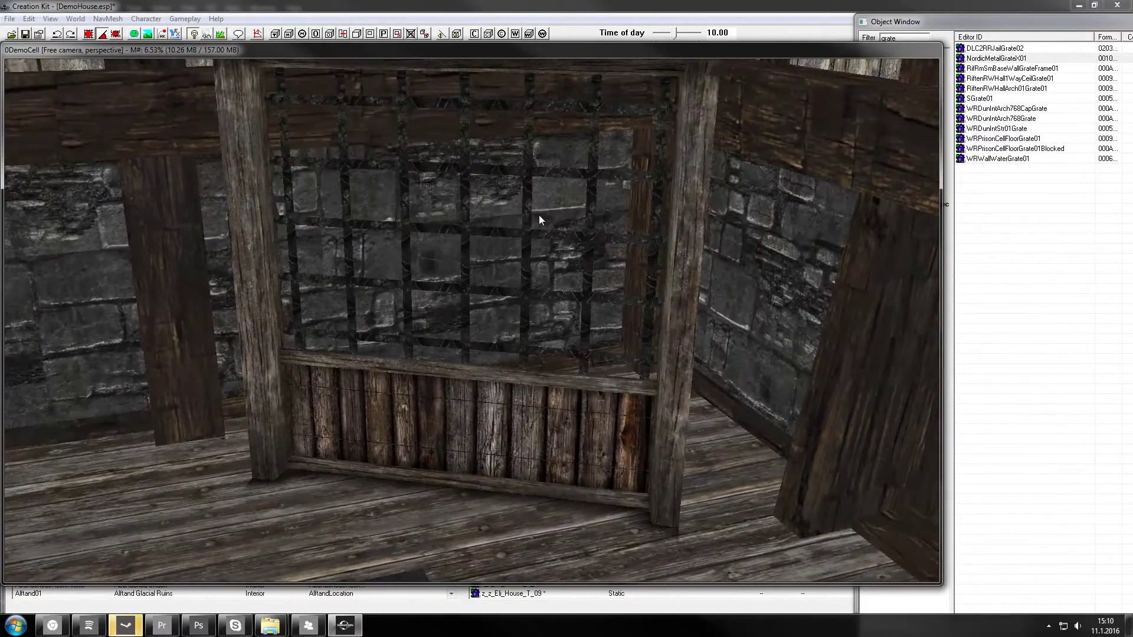
pyautogui.press('z')
pyautogui.moveTo(526, 218); pyautogui.dragTo(526, 177)
pyautogui.press('shift')
pyautogui.press('shift')
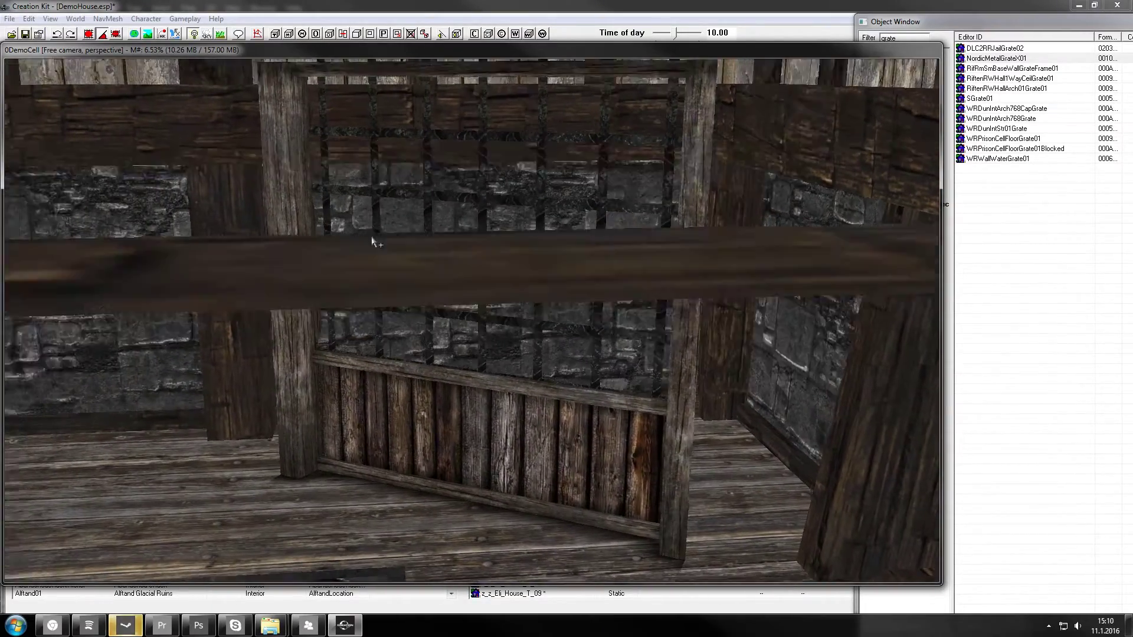
pyautogui.moveTo(371, 239); pyautogui.dragTo(202, 302, button='middle')
pyautogui.press('shift')
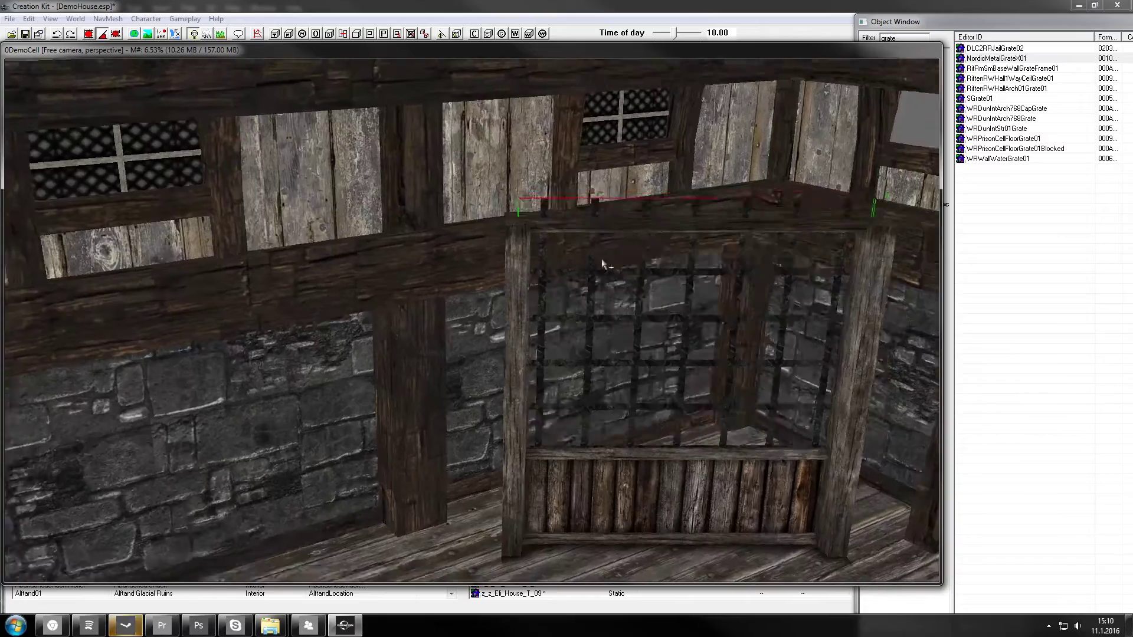
pyautogui.press('shift')
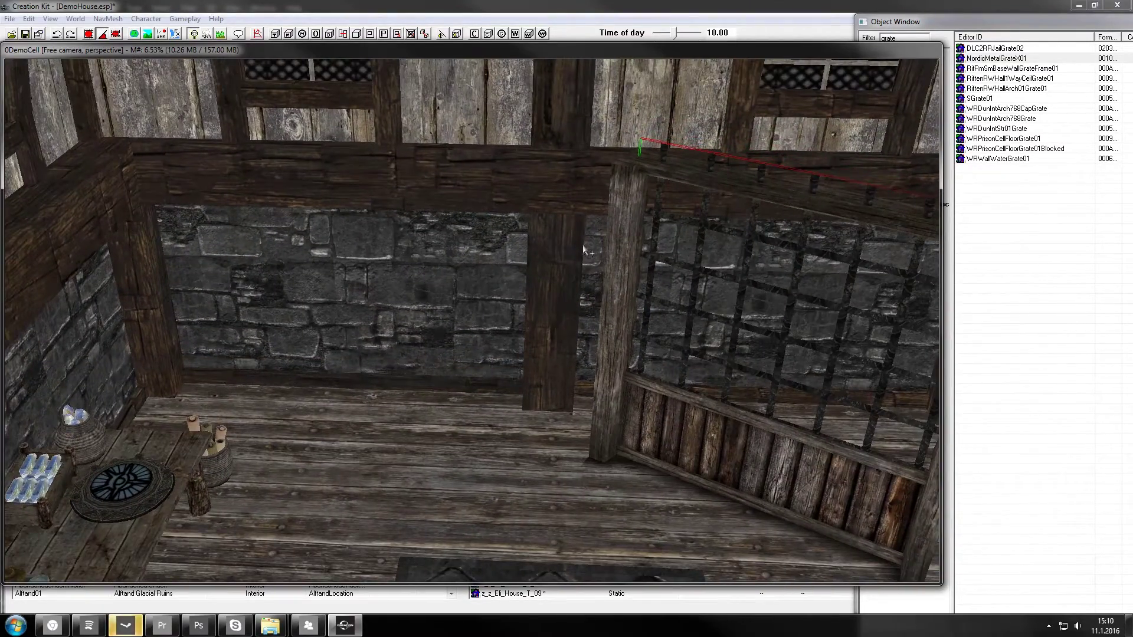
pyautogui.moveTo(585, 253); pyautogui.dragTo(596, 248, button='middle')
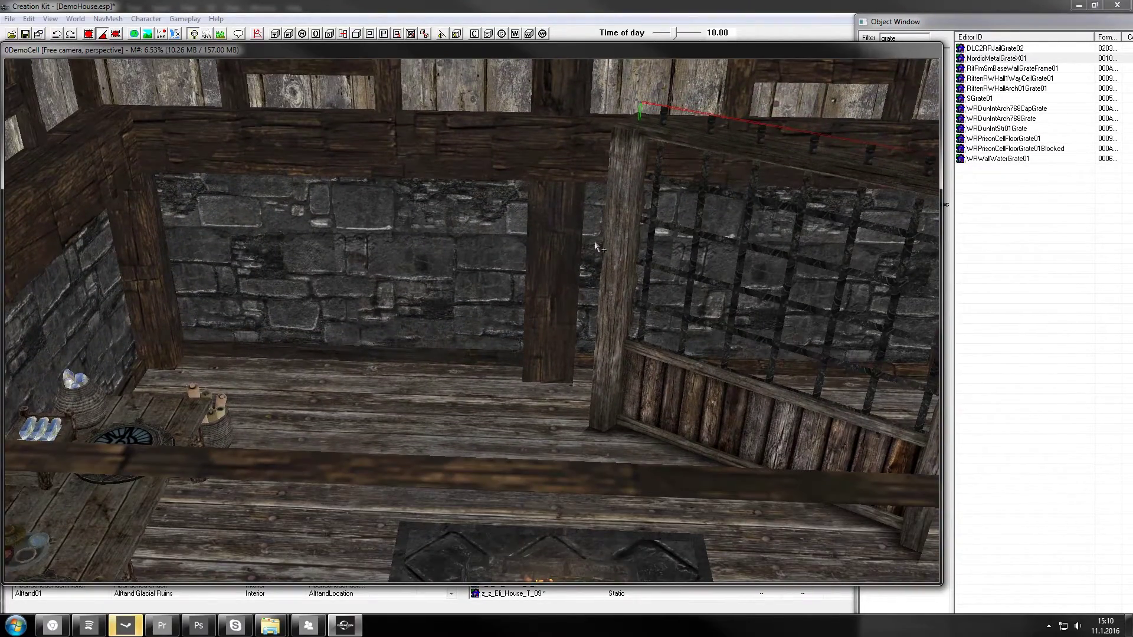